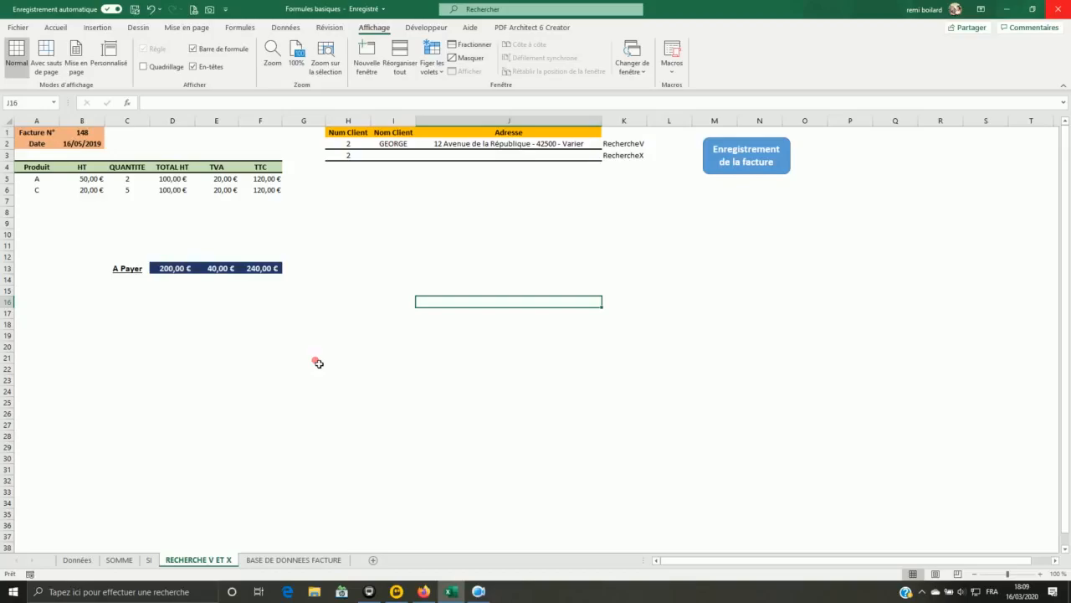
# Step: Check the Office subscription and Excel version in the account information, and return to the RECHERCHE V ET X sheet
pyautogui.click(31, 30)
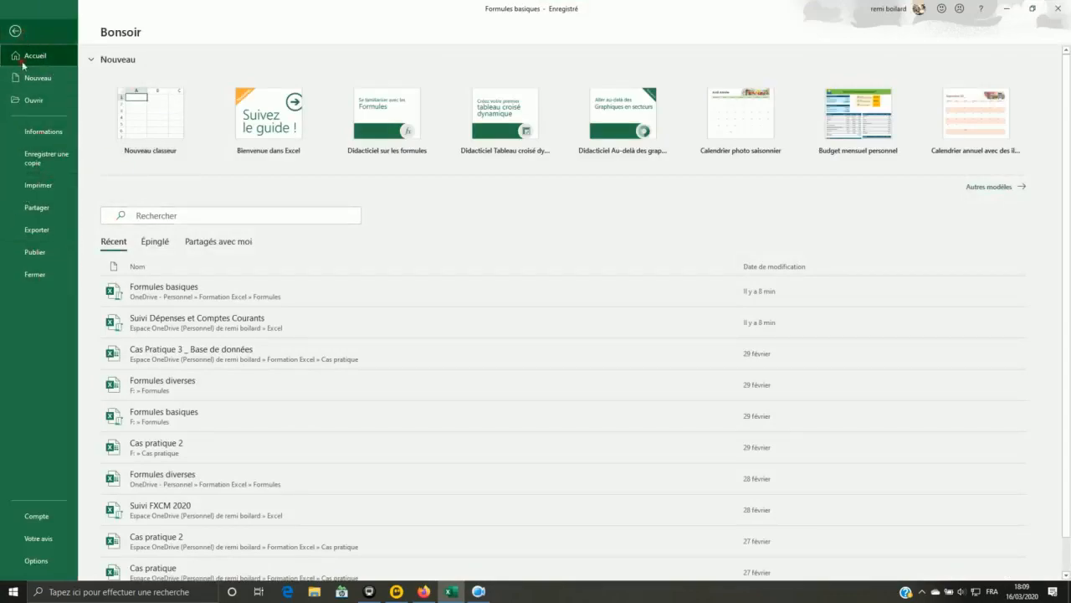
pyautogui.click(47, 520)
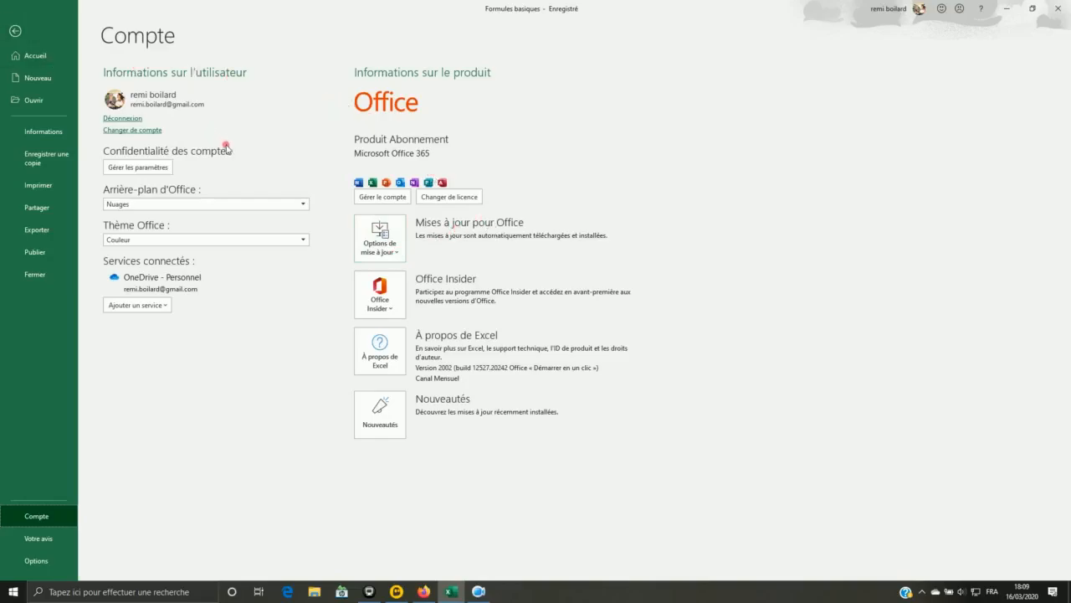
pyautogui.click(14, 33)
pyautogui.click(485, 208)
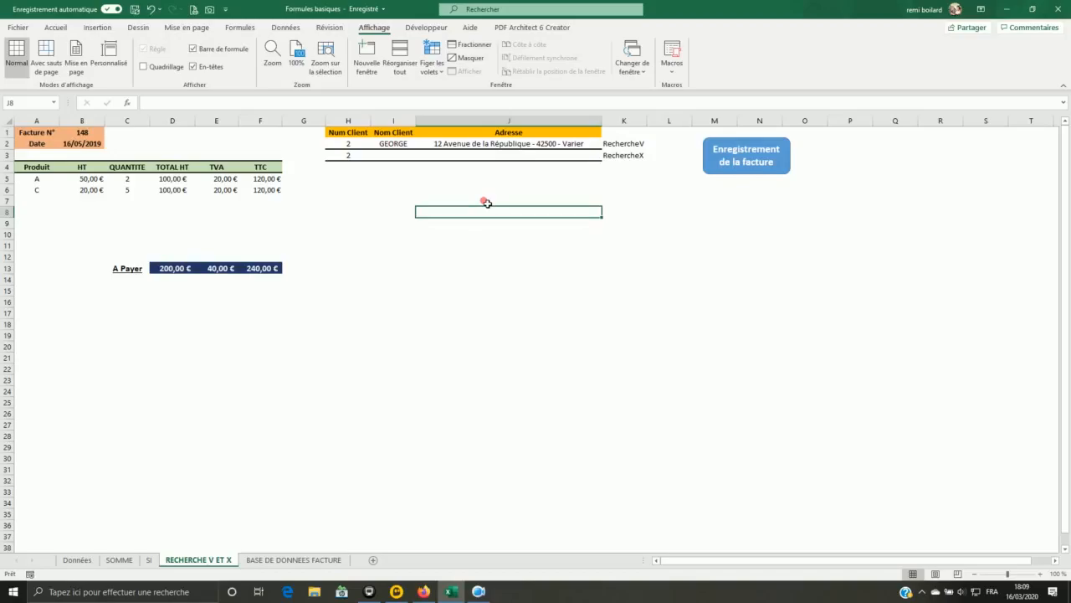
pyautogui.click(618, 159)
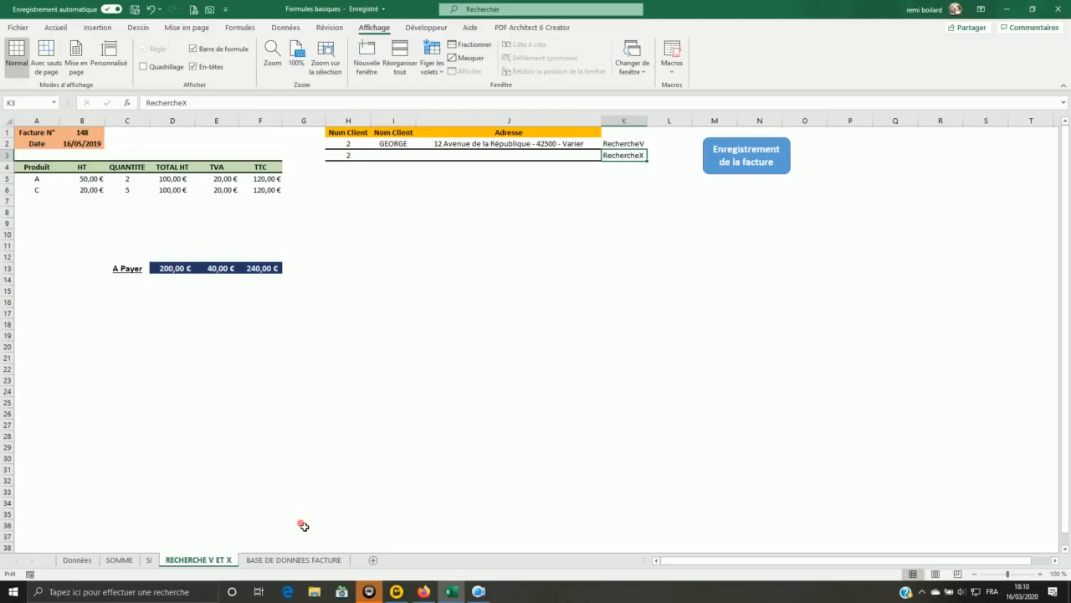
pyautogui.click(553, 214)
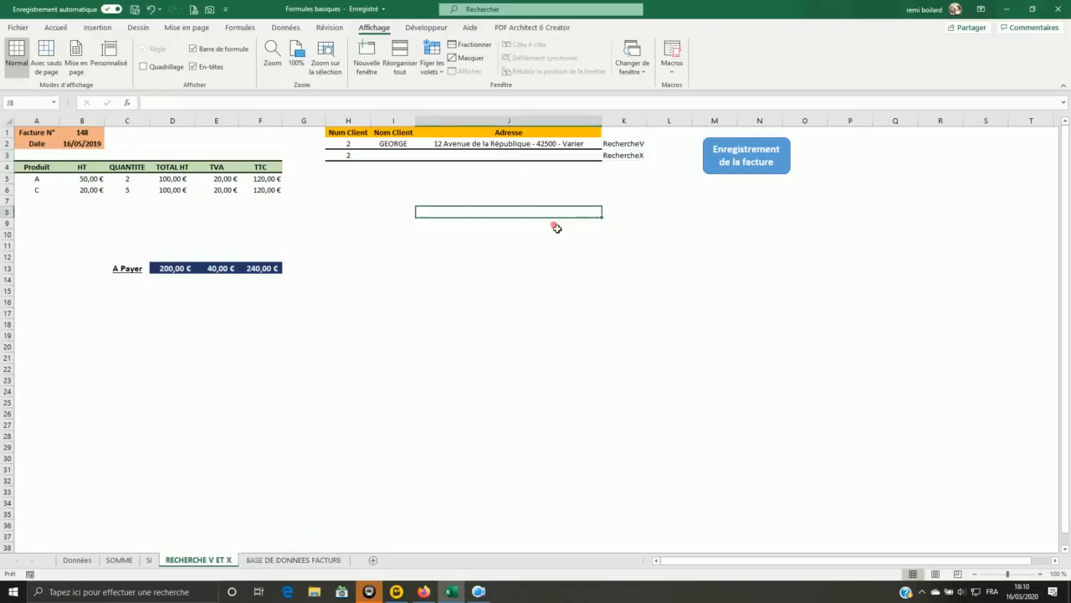
pyautogui.click(636, 157)
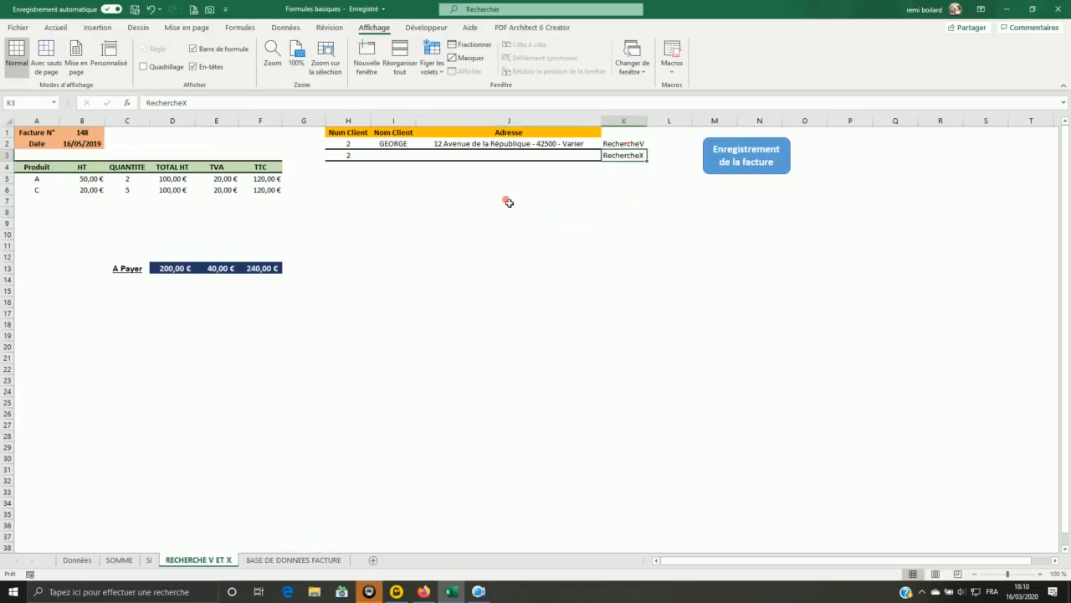
pyautogui.click(628, 145)
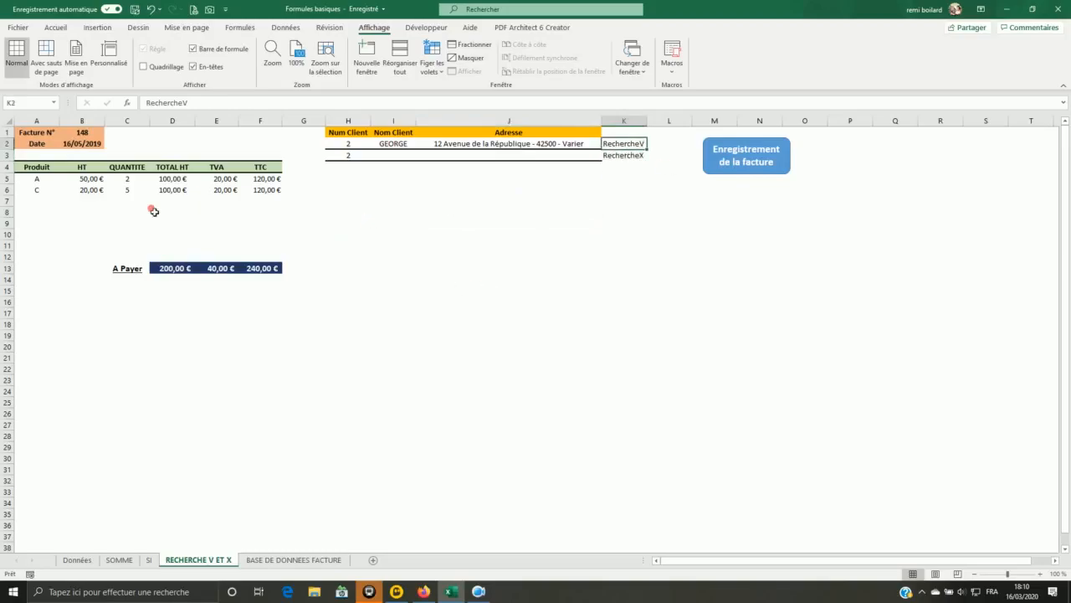
# Step: Examine the lookup value and table arguments of the RECHERCHEV formula in cell I2, leaving the formula unchanged
pyautogui.click(382, 149)
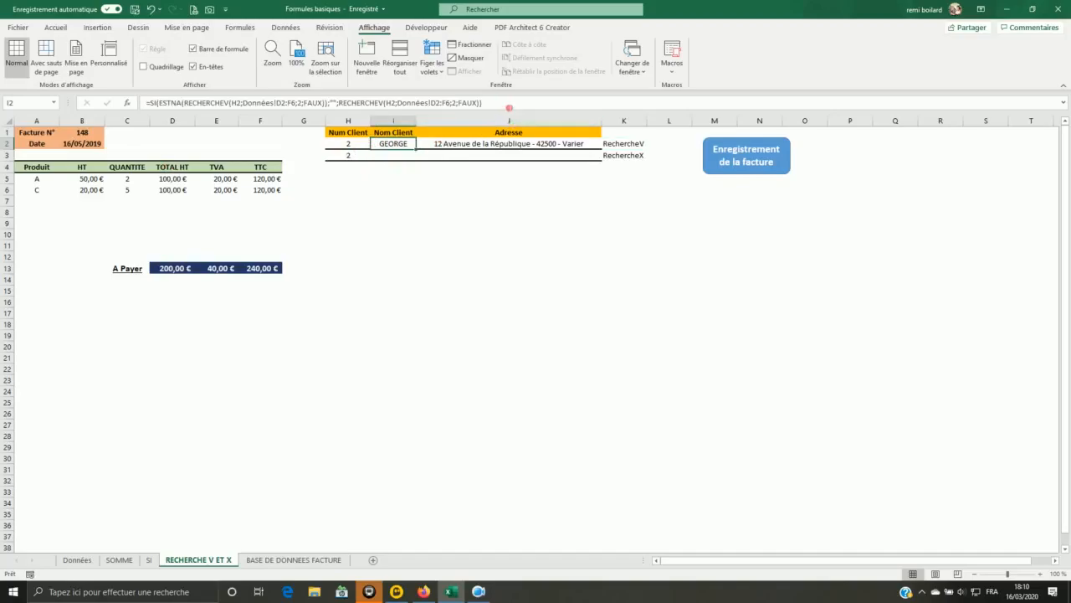
pyautogui.click(509, 104)
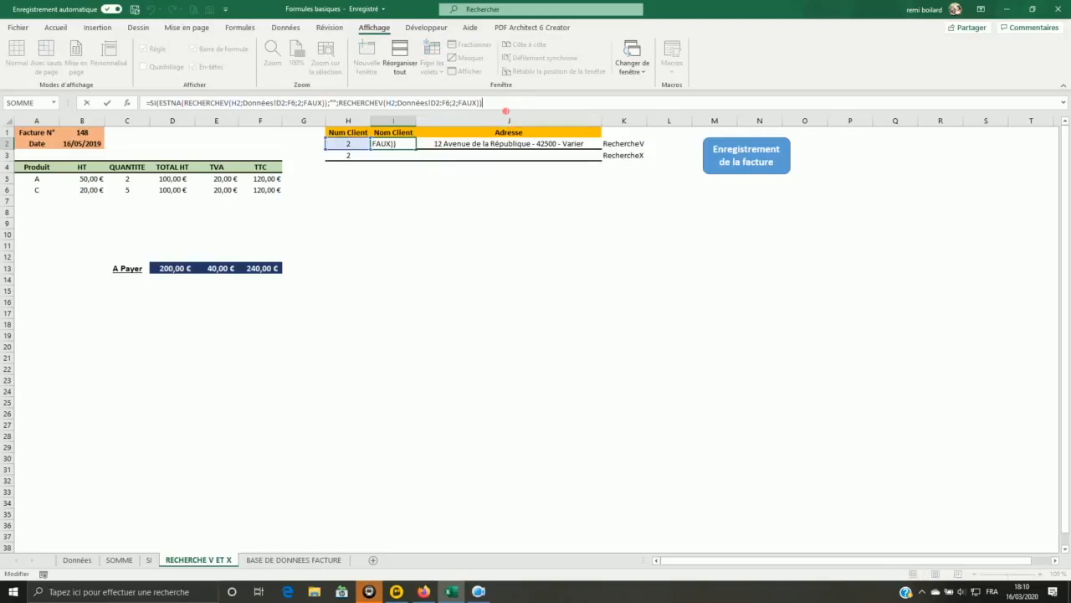
pyautogui.click(211, 108)
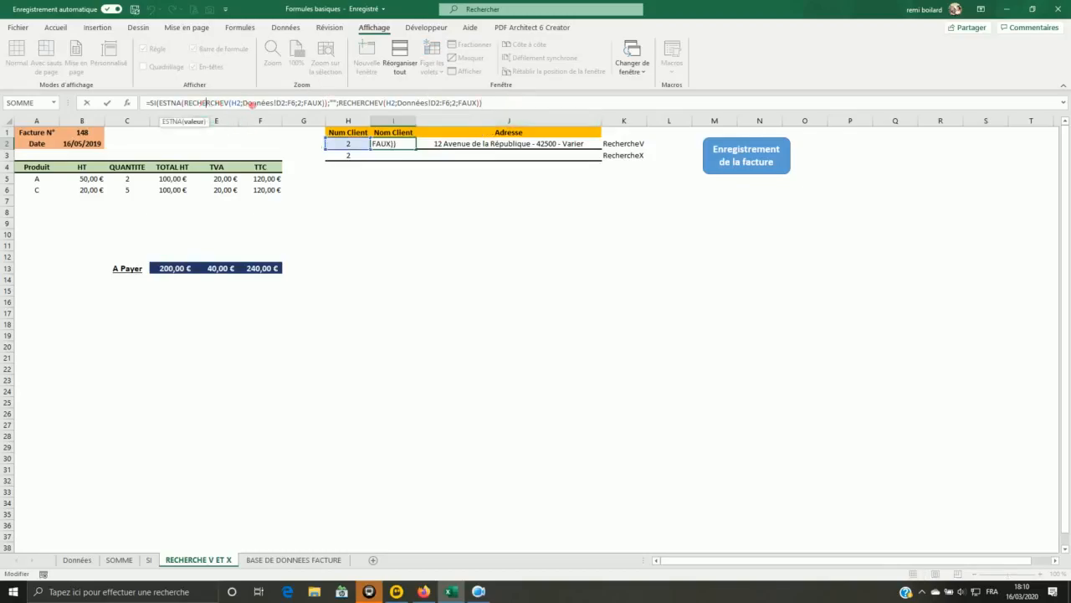
pyautogui.click(242, 105)
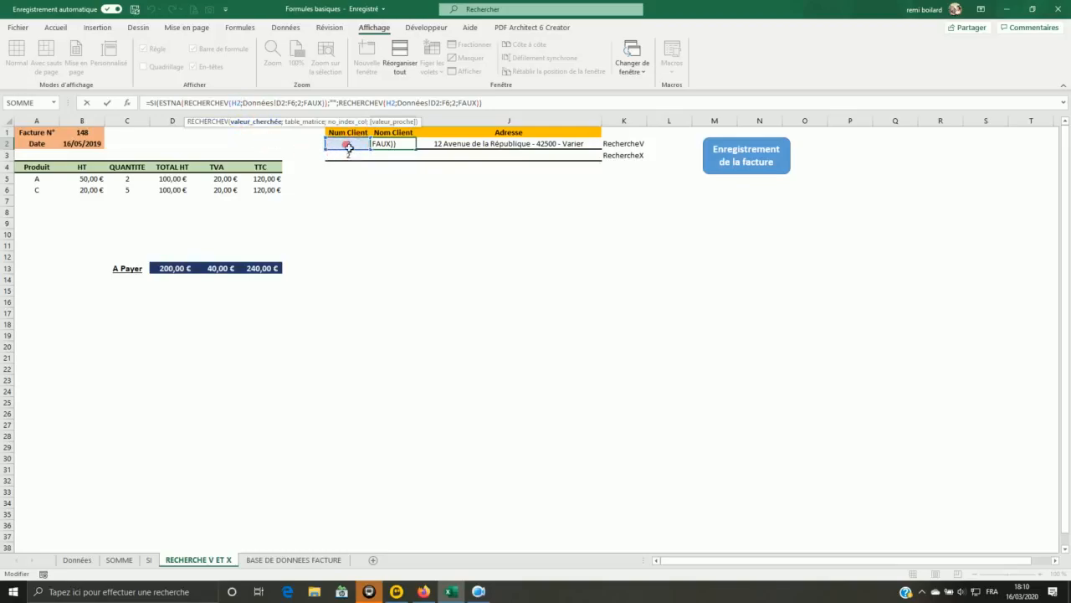
pyautogui.click(249, 105)
pyautogui.moveTo(251, 104); pyautogui.dragTo(326, 123)
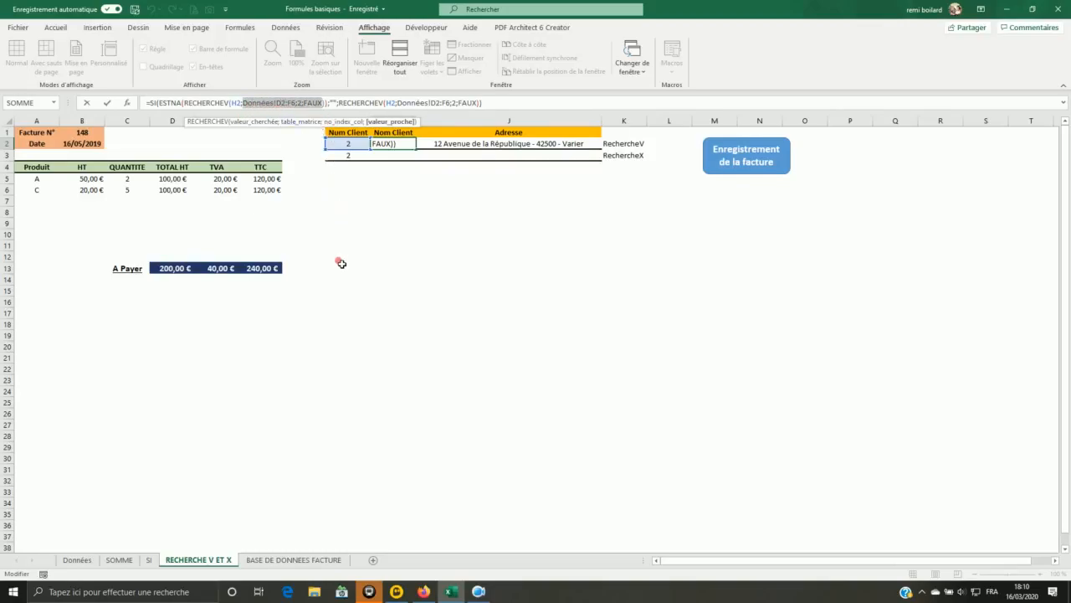
pyautogui.press('Escape')
# Step: Review the client table D1:F6 on the Données sheet and return to the RECHERCHE V ET X sheet
pyautogui.click(77, 559)
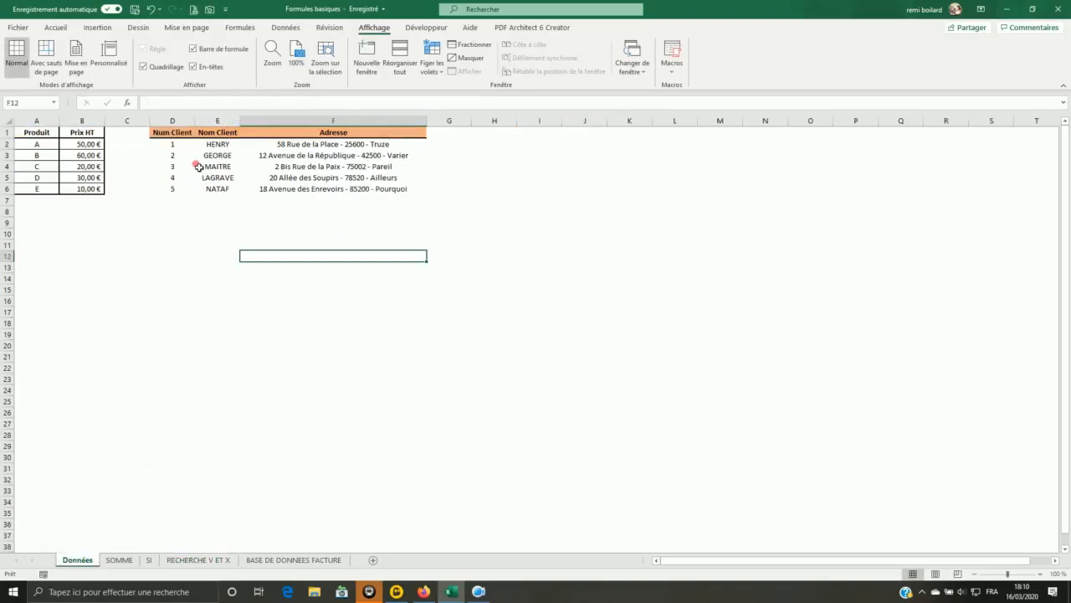
pyautogui.moveTo(177, 132); pyautogui.dragTo(352, 191)
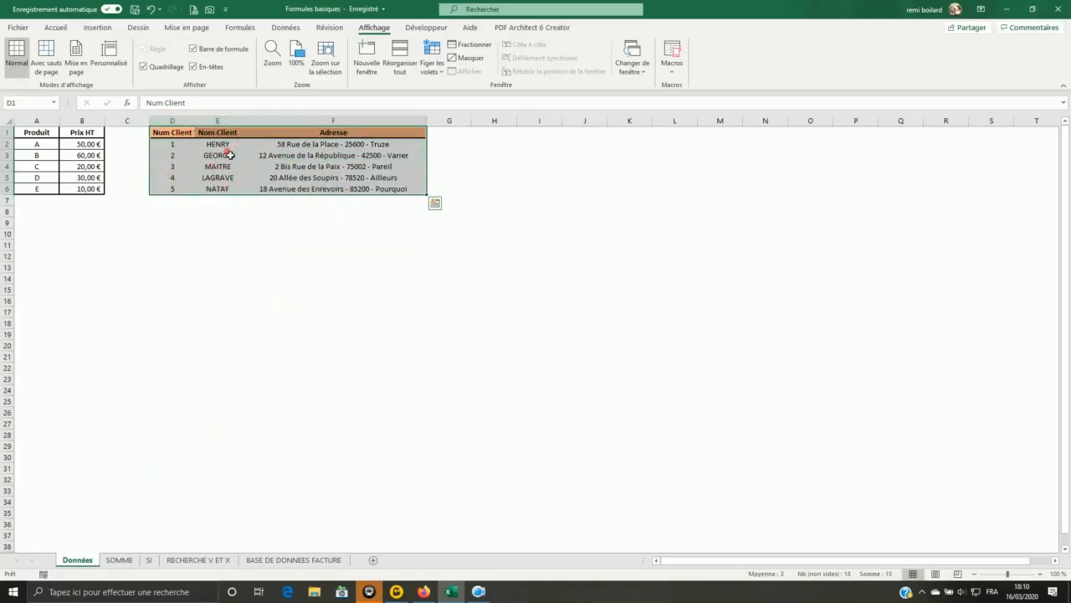
pyautogui.click(194, 559)
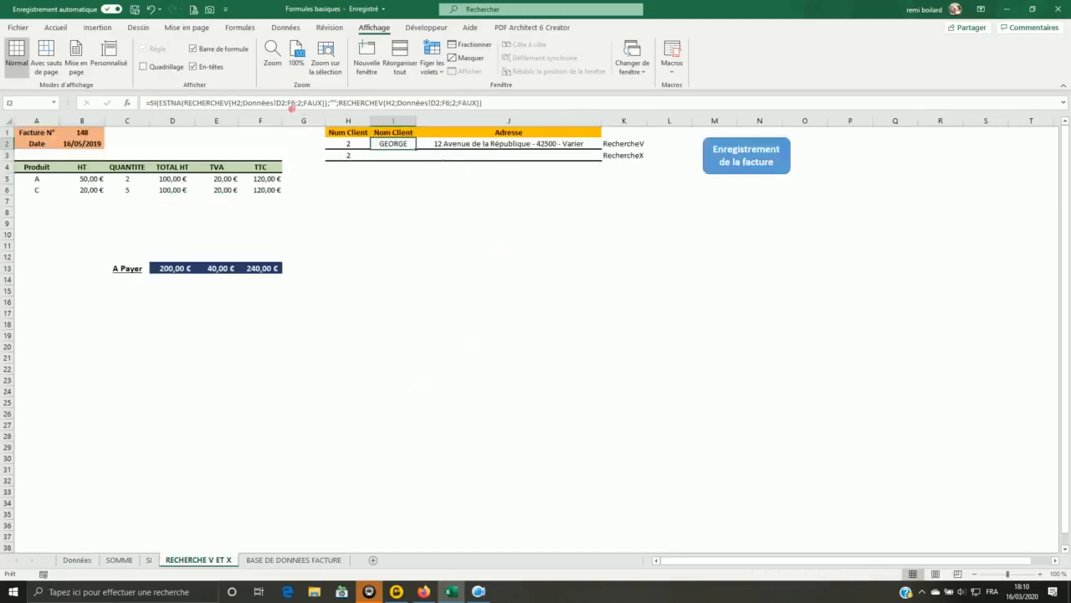
# Step: Examine the column index, match type and SI(ESTNA) parts of the RECHERCHEV formula in cell I2
pyautogui.click(298, 103)
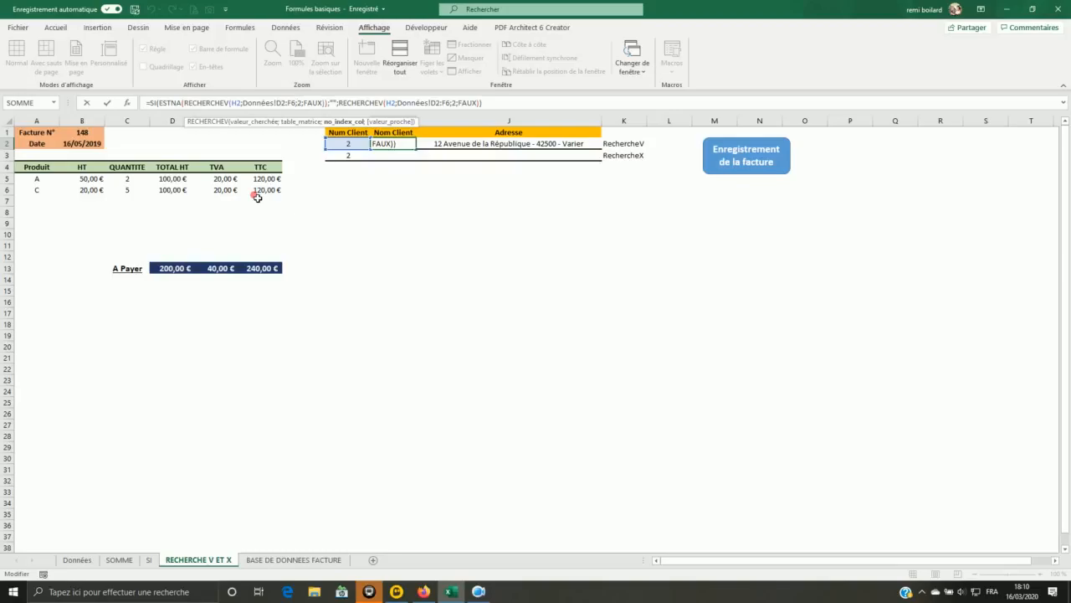
pyautogui.click(320, 104)
pyautogui.moveTo(182, 107)
pyautogui.mouseDown()
pyautogui.moveTo(163, 107)
pyautogui.moveTo(186, 113)
pyautogui.mouseUp()
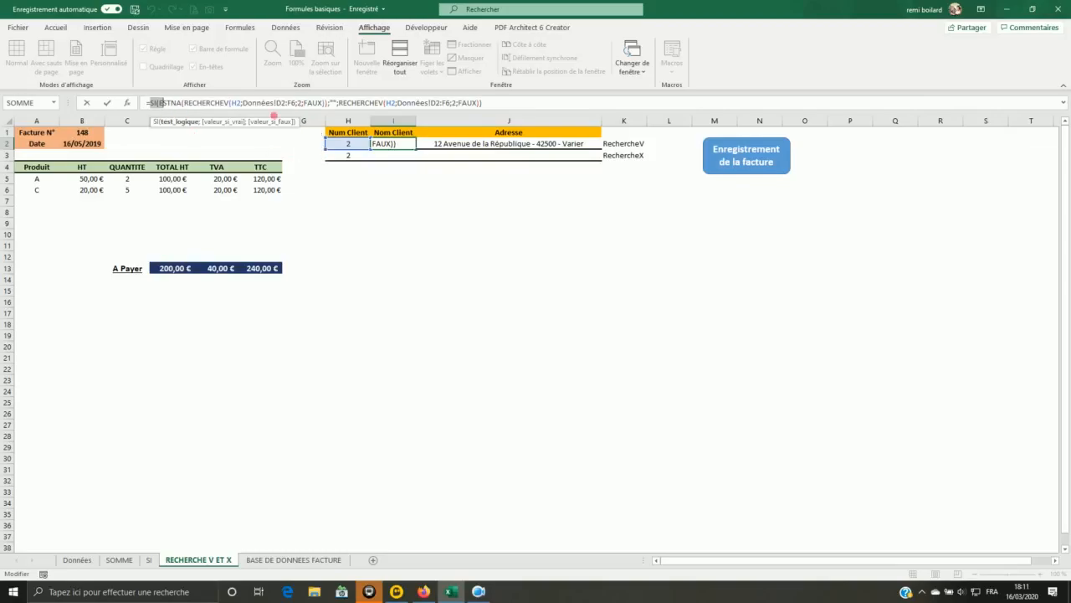
pyautogui.moveTo(342, 107); pyautogui.dragTo(458, 107)
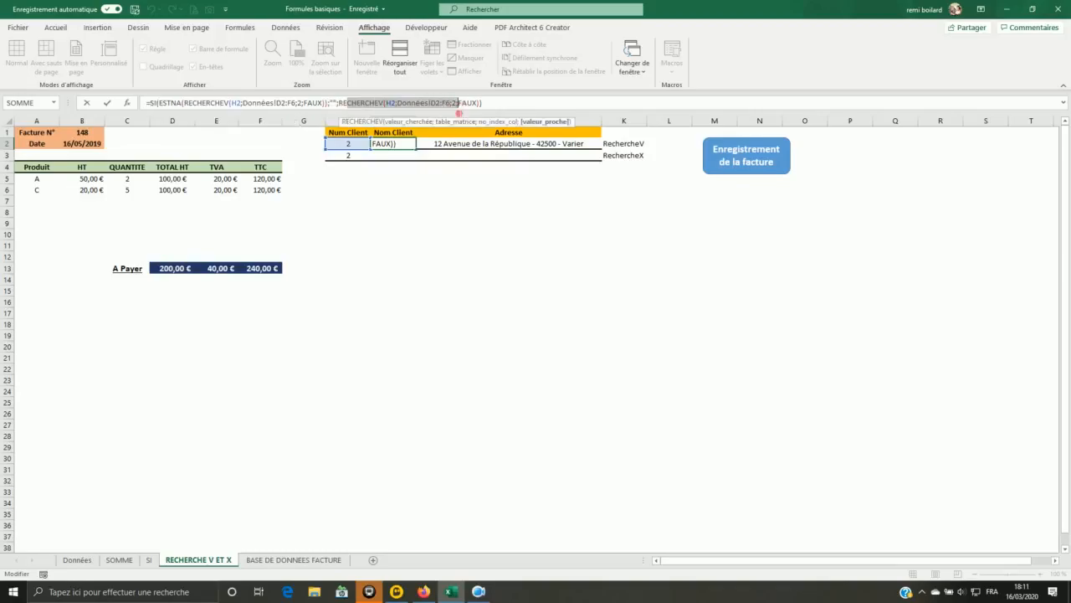
pyautogui.click(395, 201)
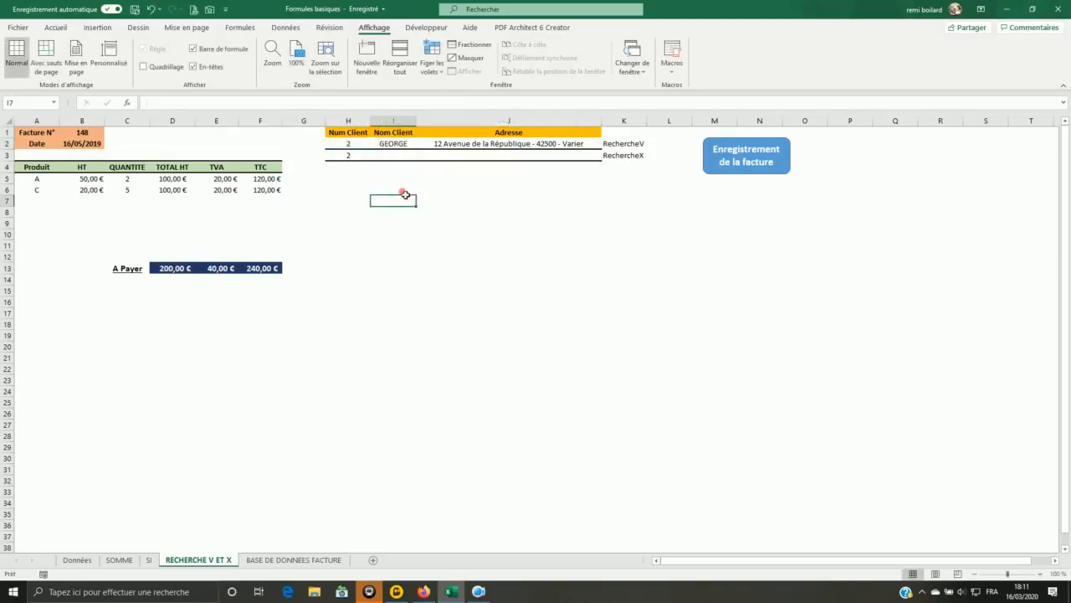
# Step: Try to enter client number 6 in cell H2 and cancel the entry
pyautogui.click(395, 144)
pyautogui.click(349, 146)
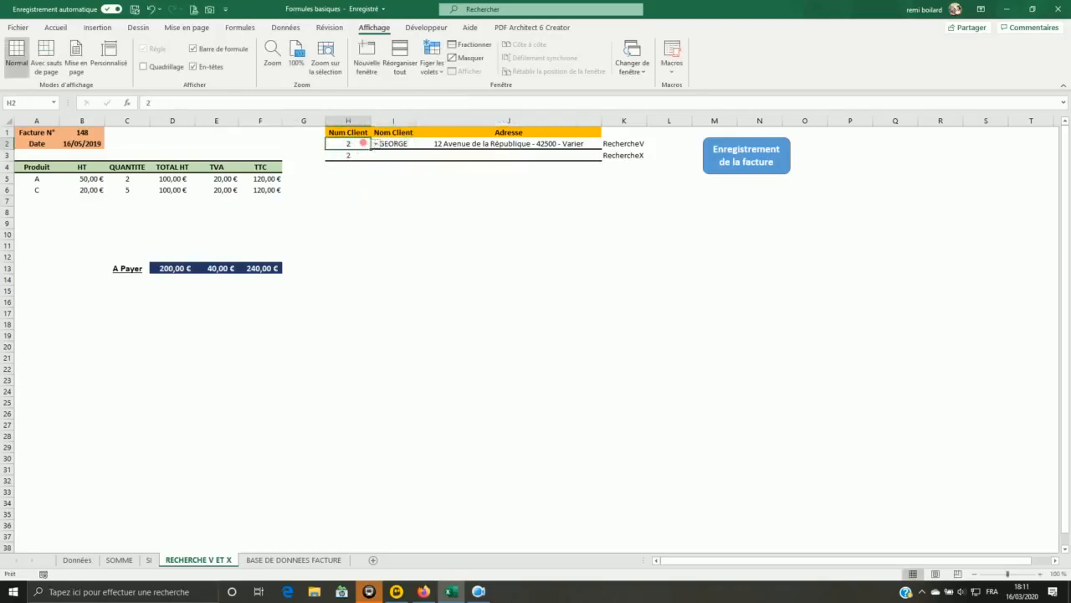
pyautogui.write('6')
pyautogui.press('Return')
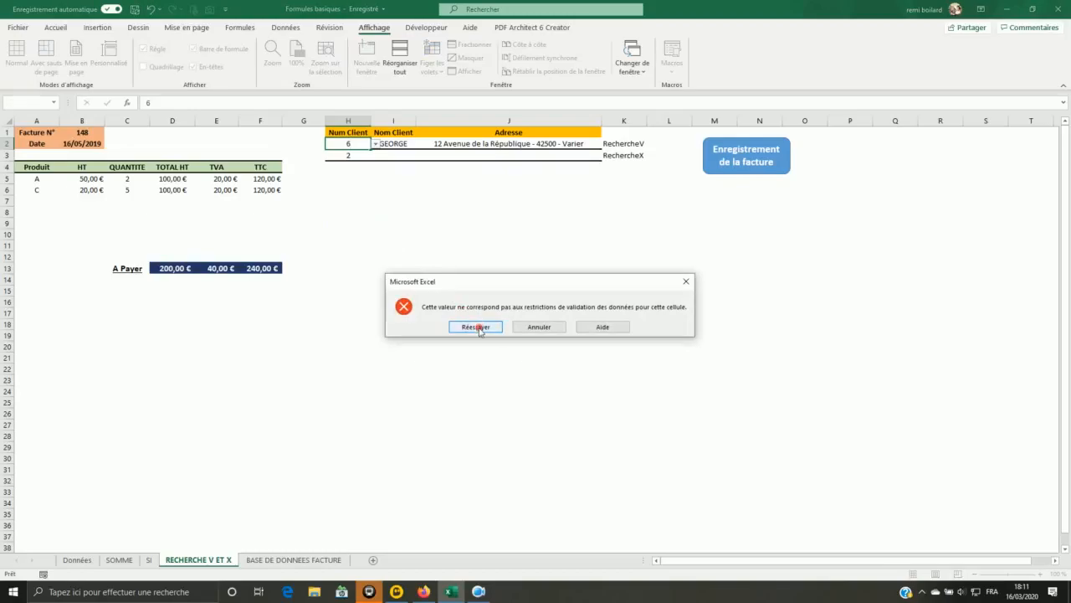
pyautogui.click(539, 327)
pyautogui.click(411, 222)
# Step: Pick client number 1 from the validation list in cell H2 to test the RECHERCHEV row
pyautogui.click(350, 144)
pyautogui.click(376, 144)
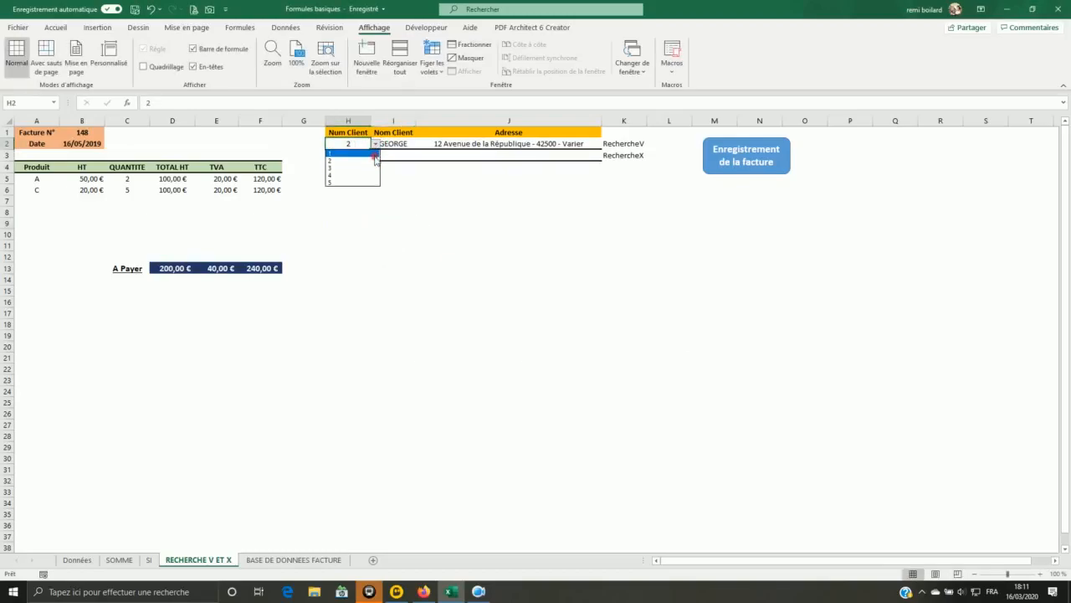
pyautogui.click(374, 238)
pyautogui.click(375, 144)
pyautogui.click(355, 154)
pyautogui.click(400, 201)
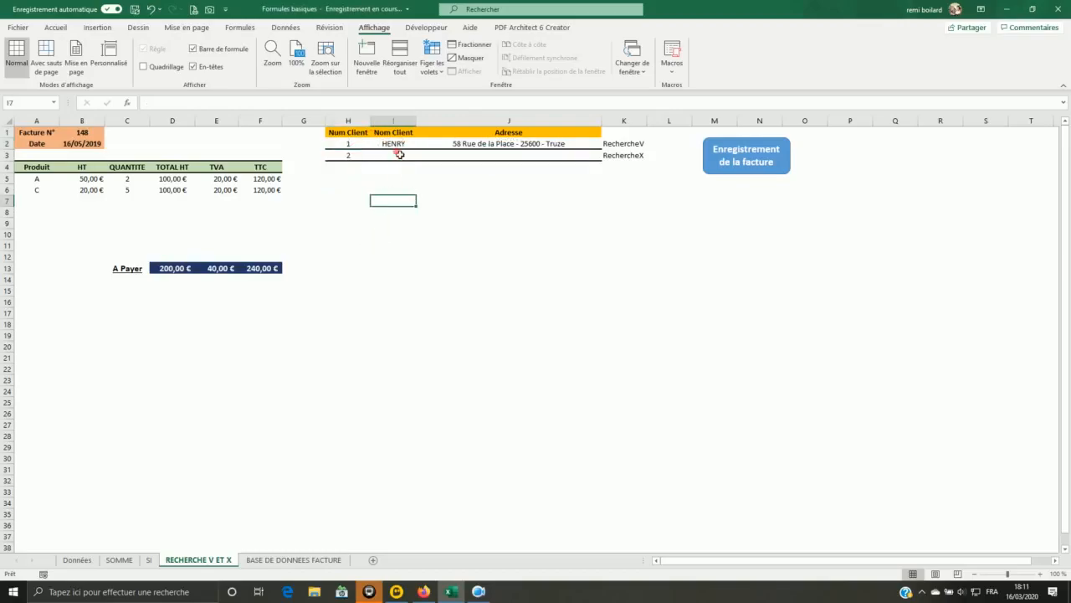
# Step: Set the client number in cell H2 back to 2 from its validation list
pyautogui.click(367, 144)
pyautogui.click(376, 144)
pyautogui.click(356, 165)
pyautogui.click(413, 223)
pyautogui.click(394, 158)
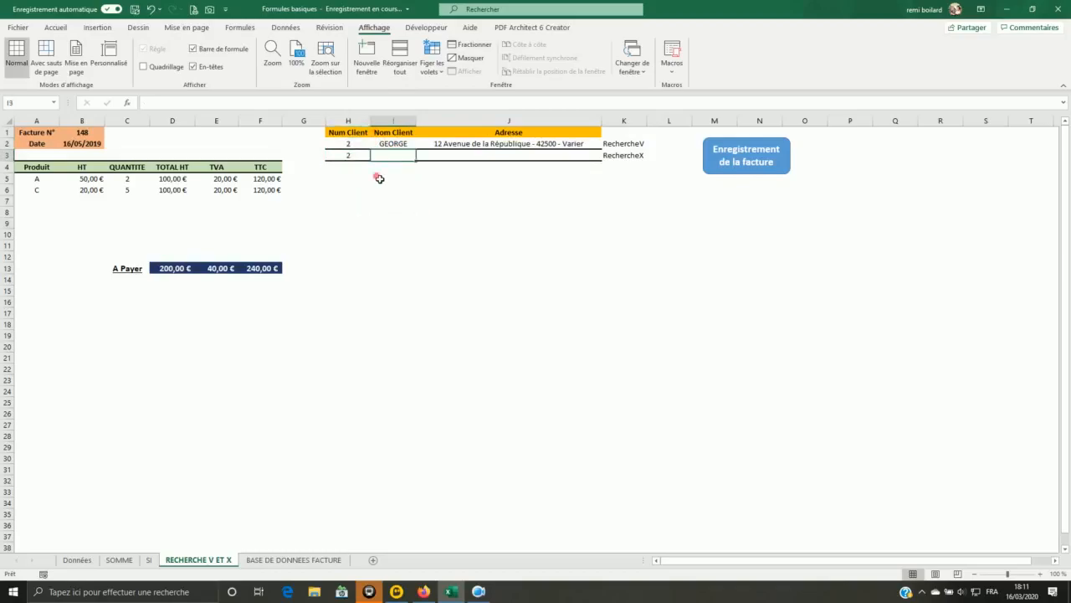
pyautogui.click(353, 147)
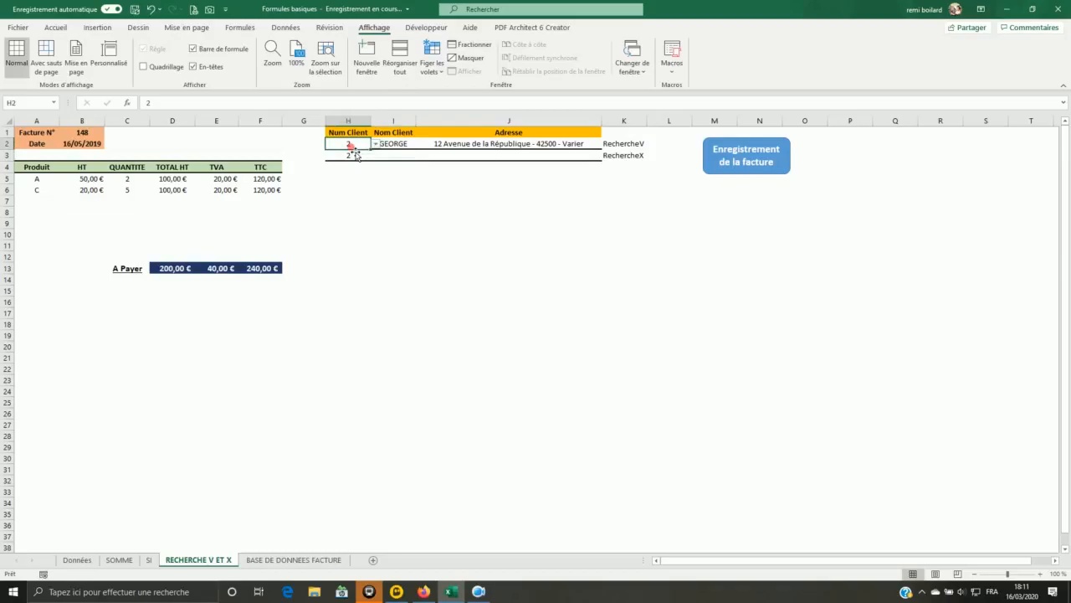
pyautogui.click(394, 156)
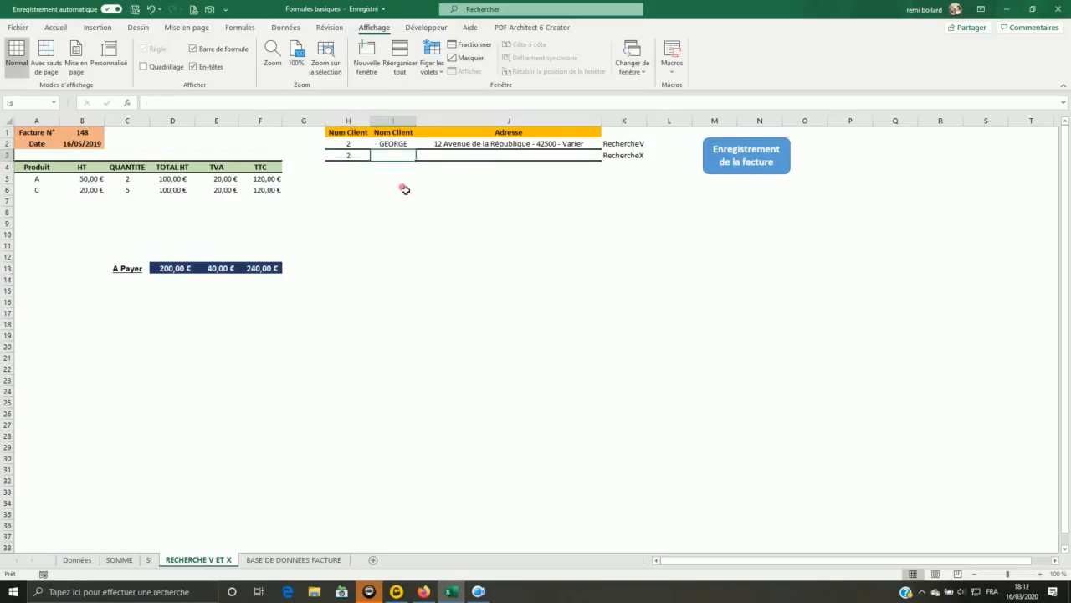
pyautogui.click(619, 157)
# Step: Start a RECHERCHEX formula in cell I3 with H3 as the lookup value, and go to the Données sheet
pyautogui.click(399, 159)
pyautogui.write('=')
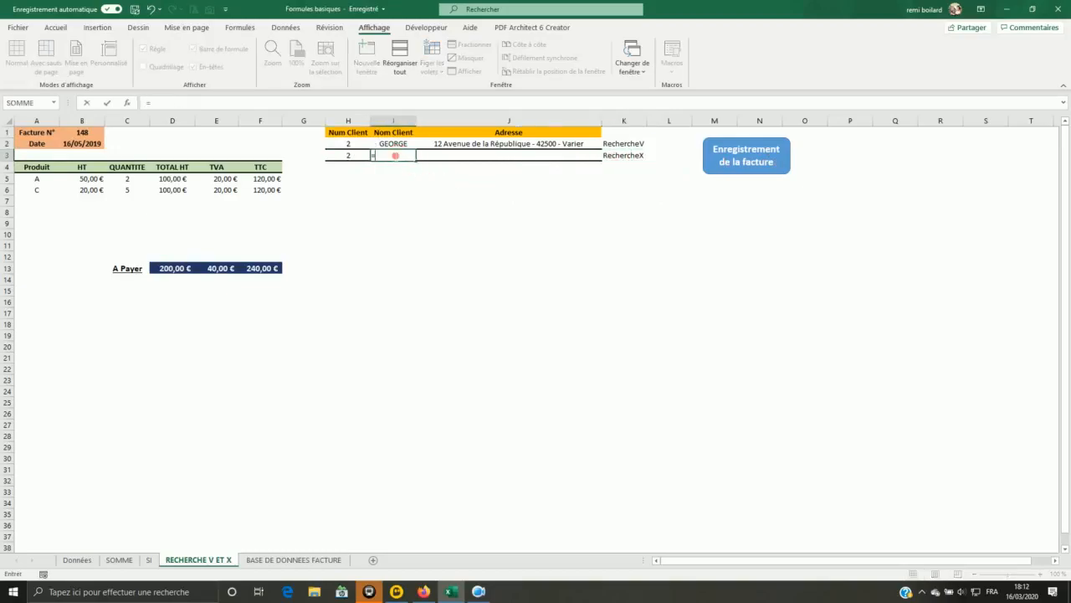
pyautogui.write('recherchex(')
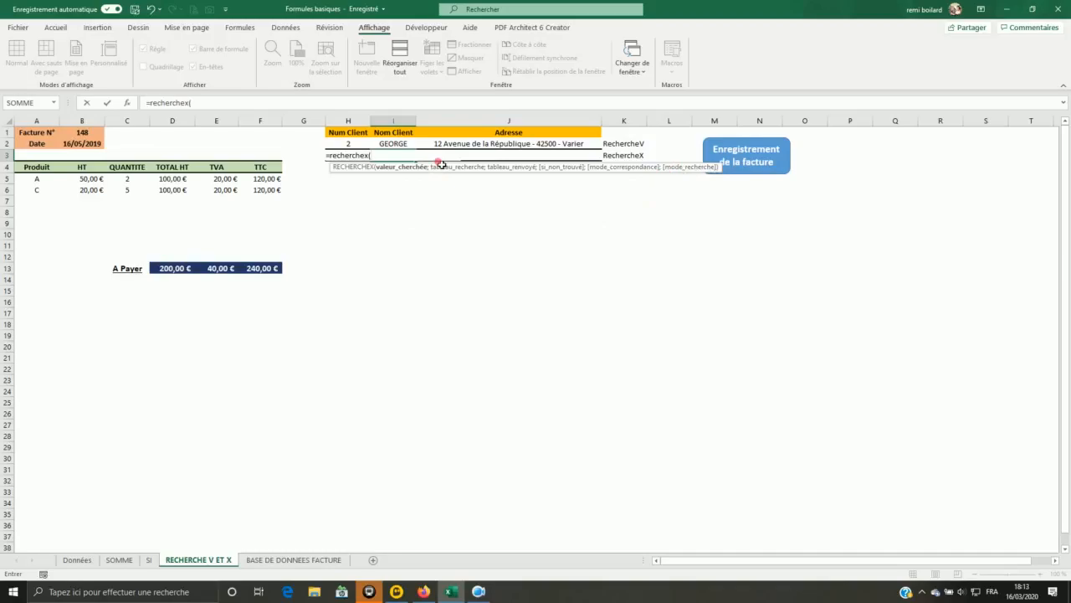
pyautogui.write('H3;Données!')
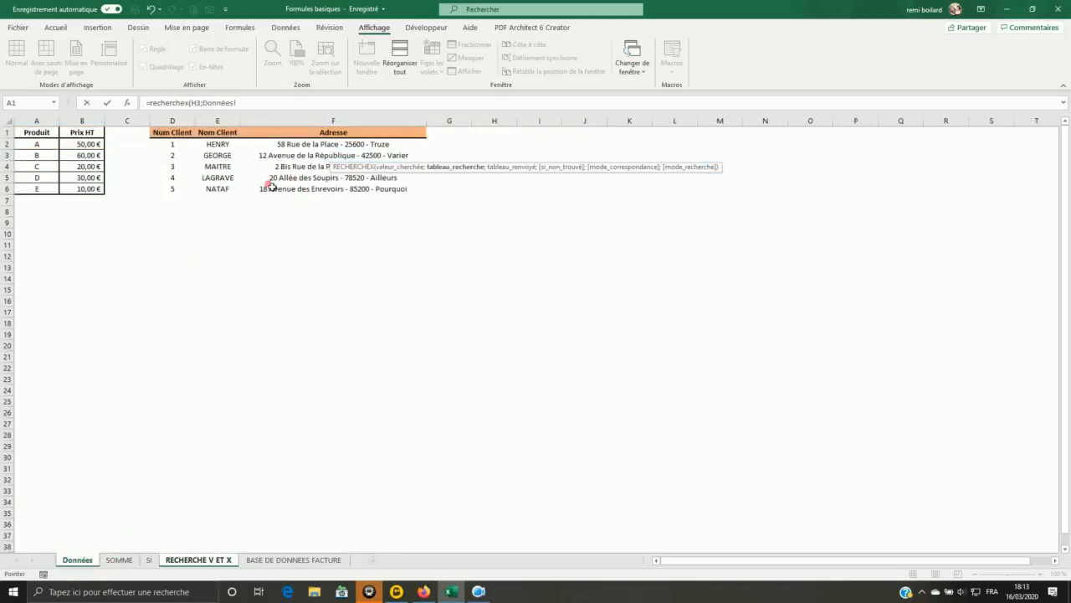
pyautogui.moveTo(173, 120); pyautogui.dragTo(311, 122)
pyautogui.moveTo(253, 104); pyautogui.dragTo(219, 106)
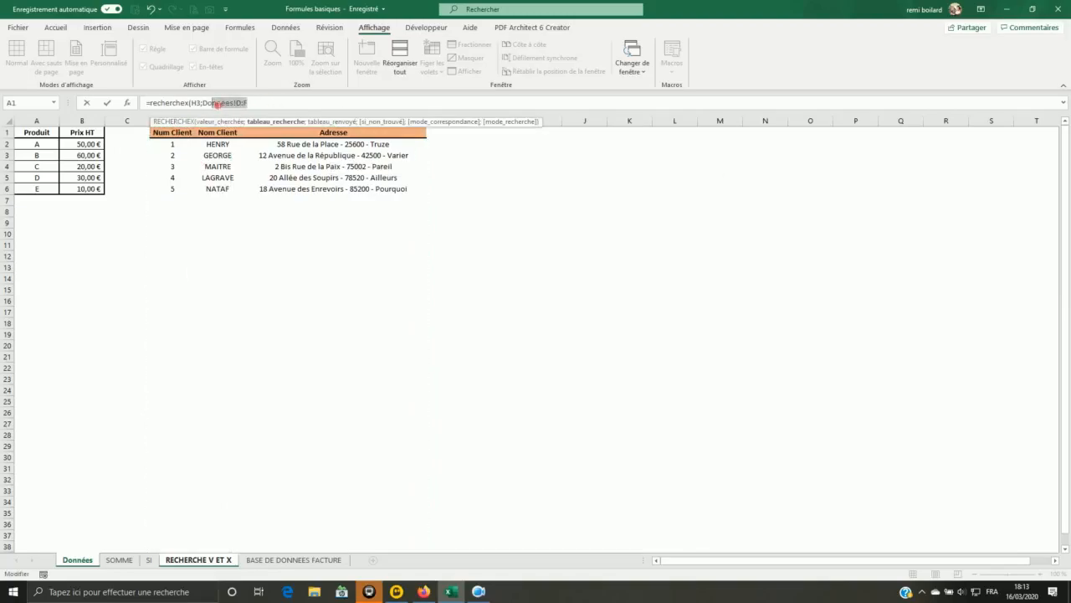
pyautogui.press('BackSpace')
pyautogui.press('BackSpace')
pyautogui.press('BackSpace')
pyautogui.press('BackSpace')
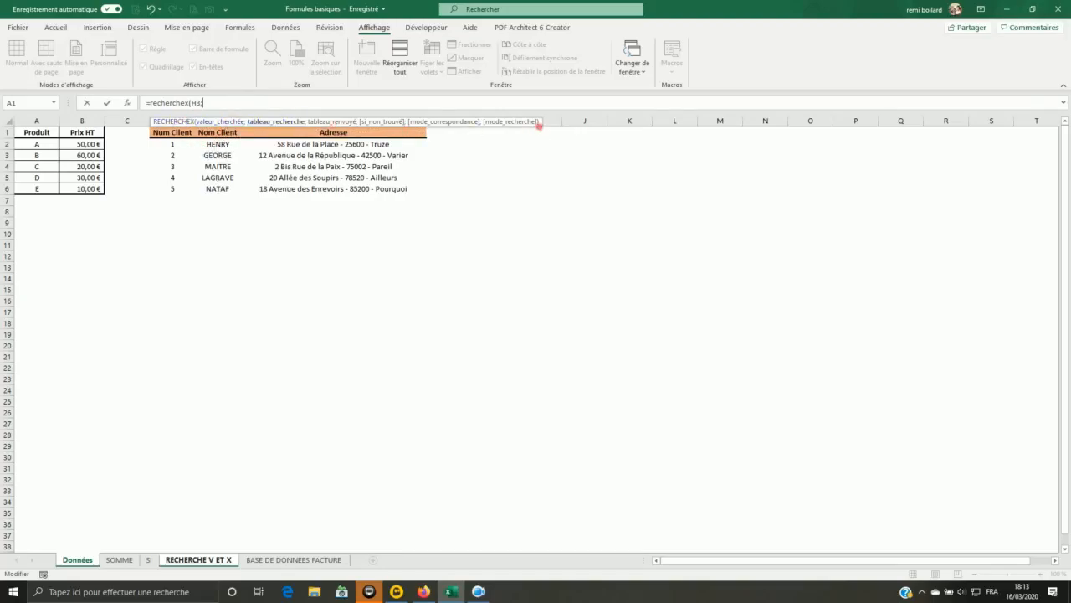
# Step: Add column D of Données as the RECHERCHEX lookup array and column E as the return array
pyautogui.moveTo(538, 123); pyautogui.dragTo(716, 110)
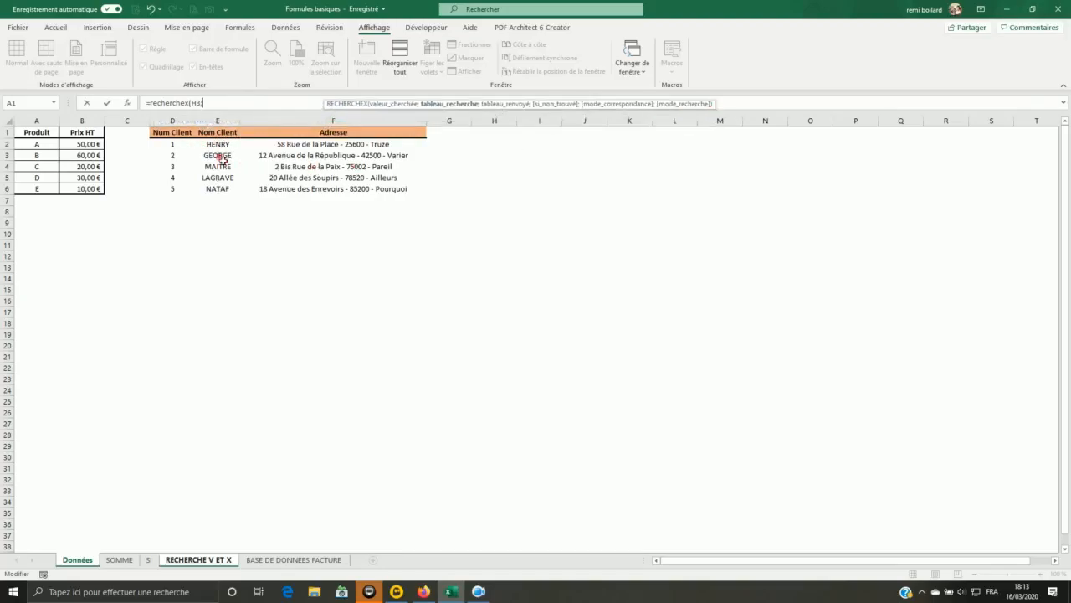
pyautogui.click(179, 123)
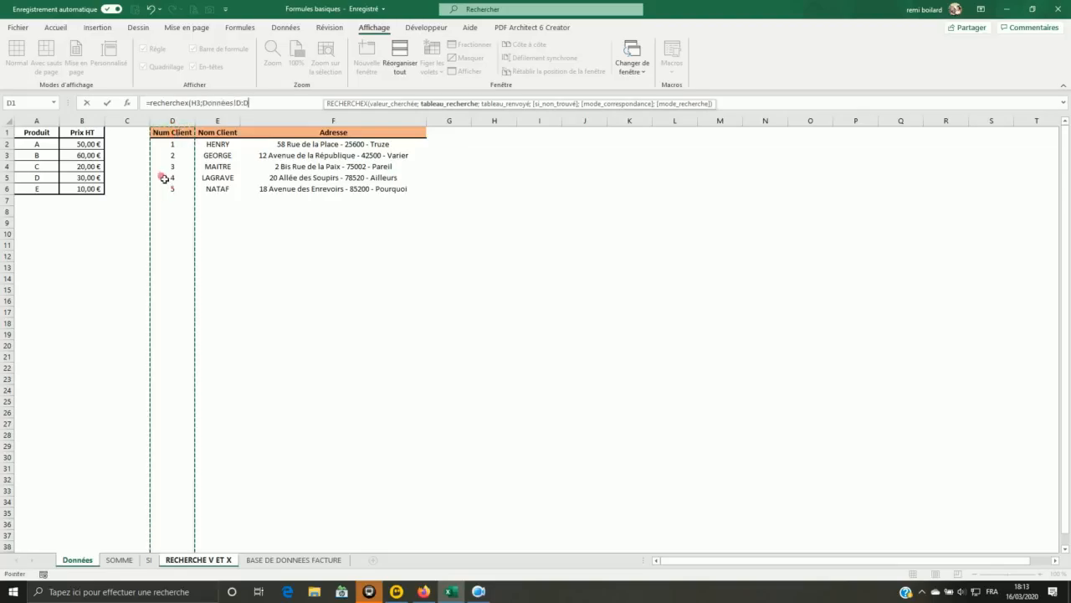
pyautogui.write(';')
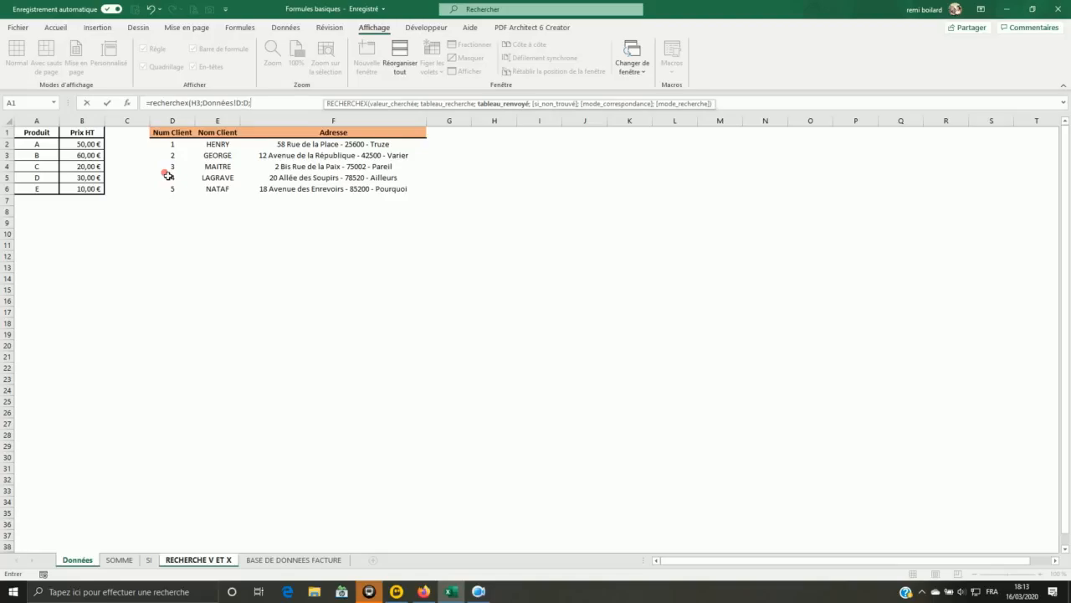
pyautogui.click(231, 121)
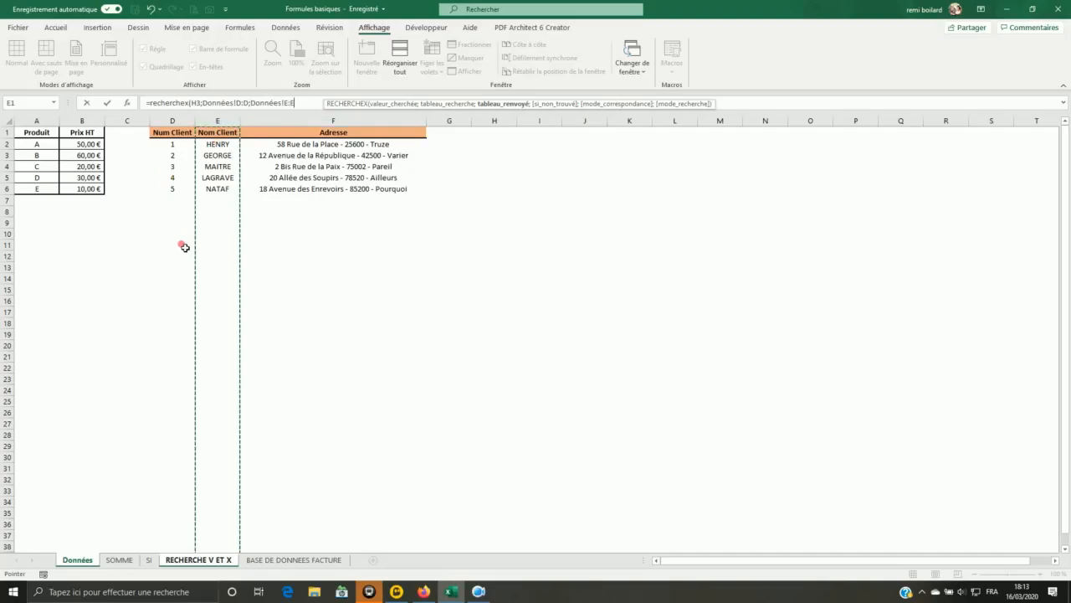
pyautogui.write(';')
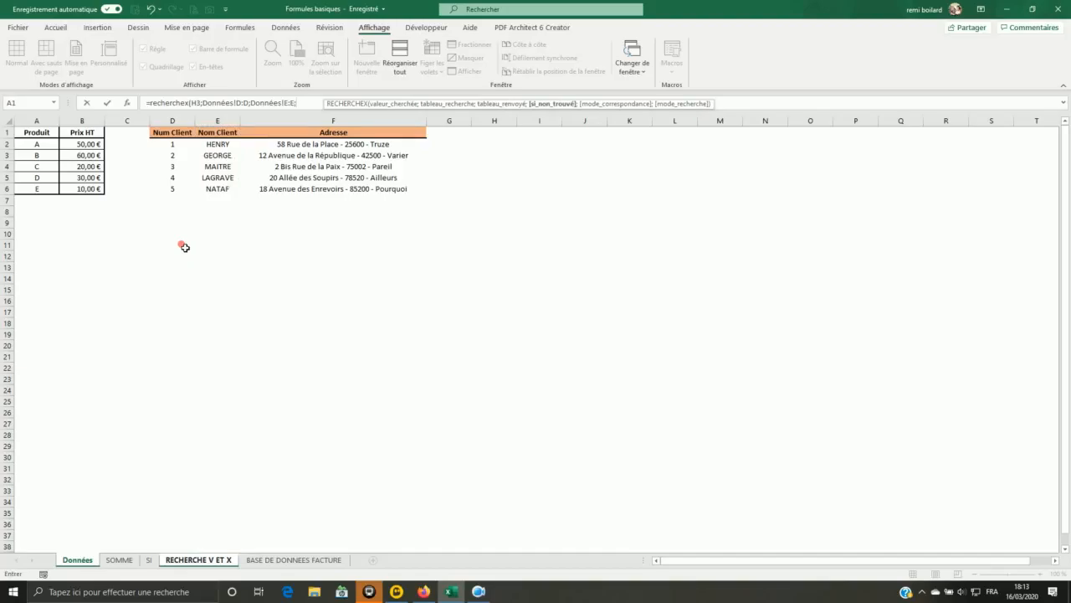
# Step: Complete the RECHERCHEX formula with an empty text "" for no match and match mode 0, omitting the search mode
pyautogui.write('"";')
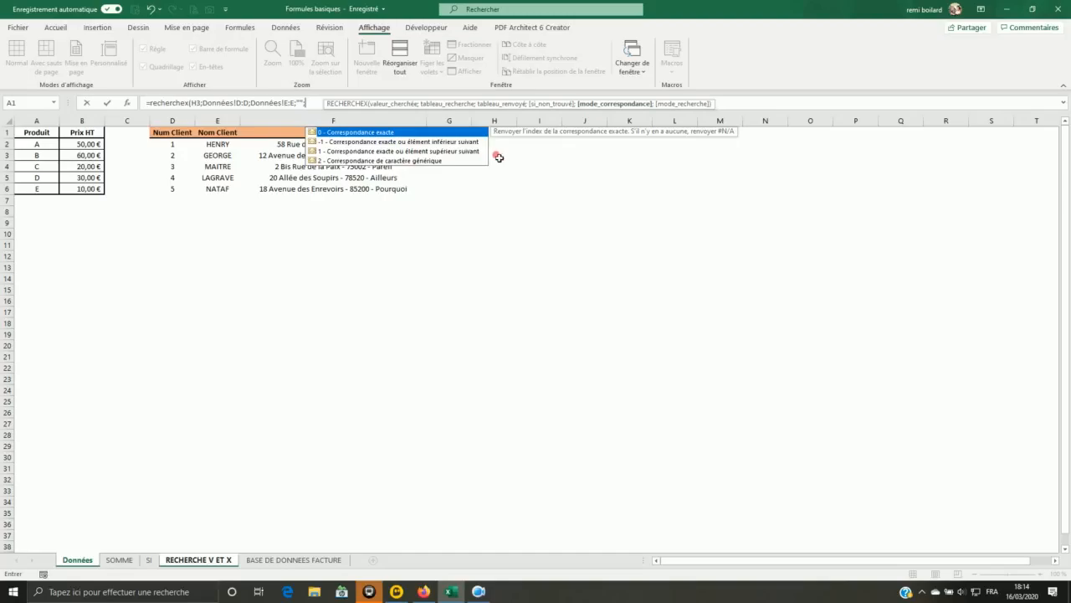
pyautogui.doubleClick(353, 134)
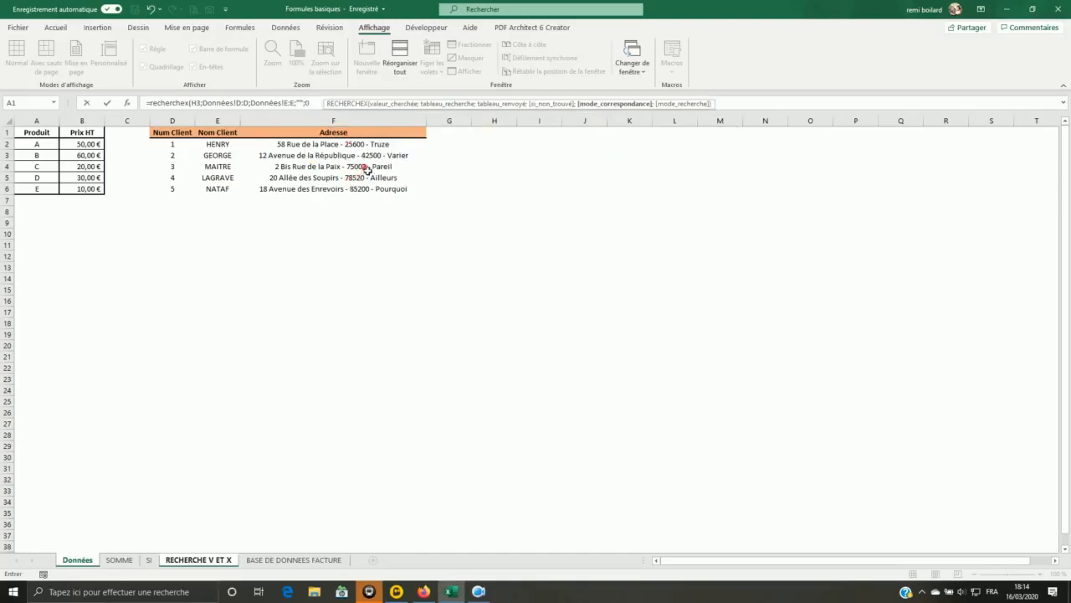
pyautogui.write(';')
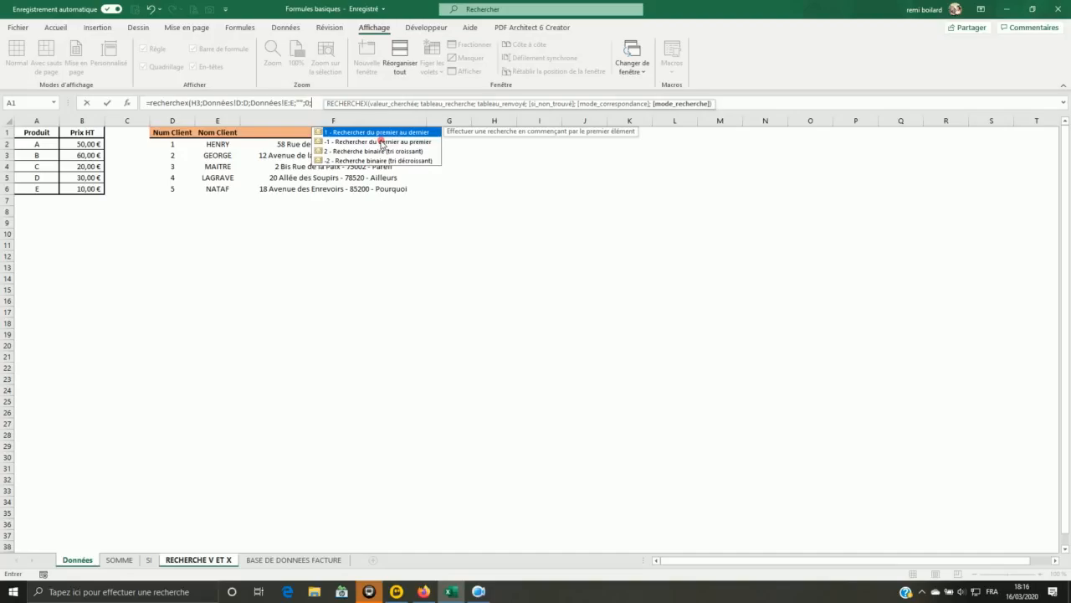
pyautogui.press('BackSpace')
pyautogui.write(')')
pyautogui.press('Return')
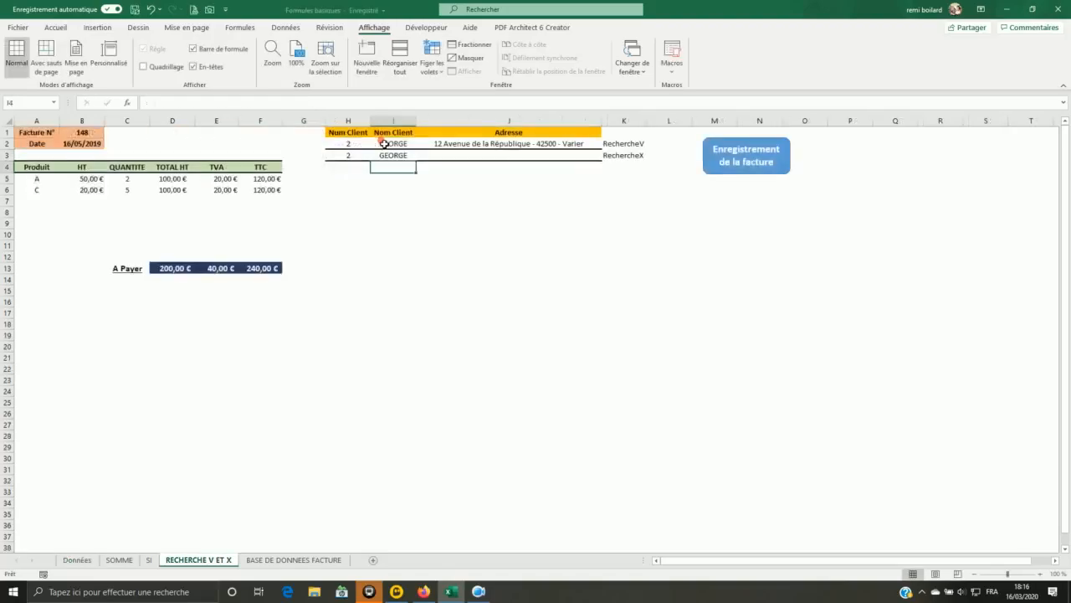
# Step: Copy the text of the RECHERCHEX formula in I3 and paste it into the address cell J3
pyautogui.click(389, 157)
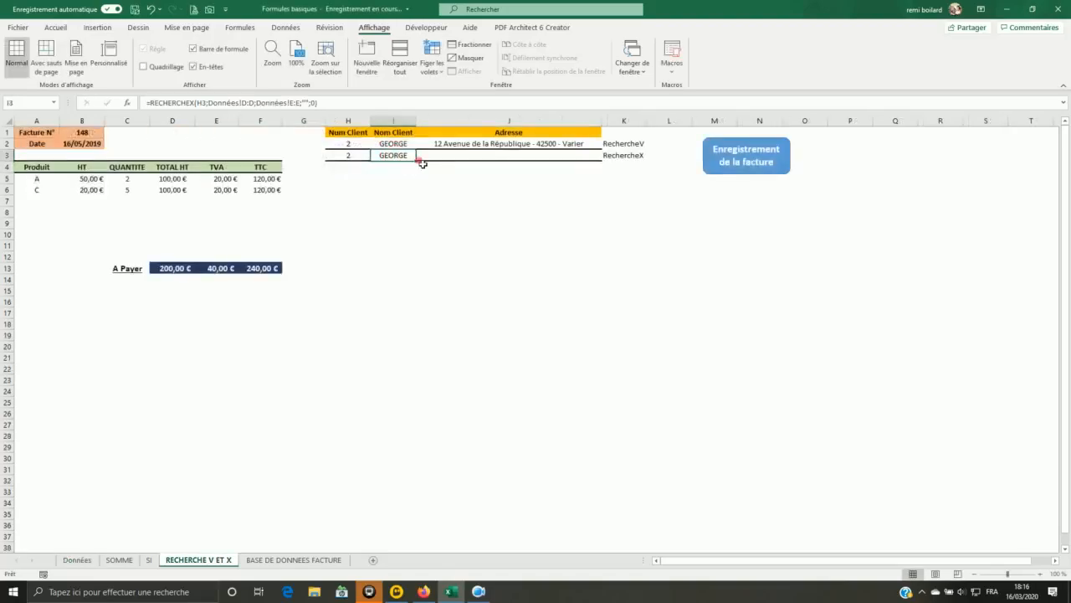
pyautogui.moveTo(318, 102); pyautogui.dragTo(91, 100)
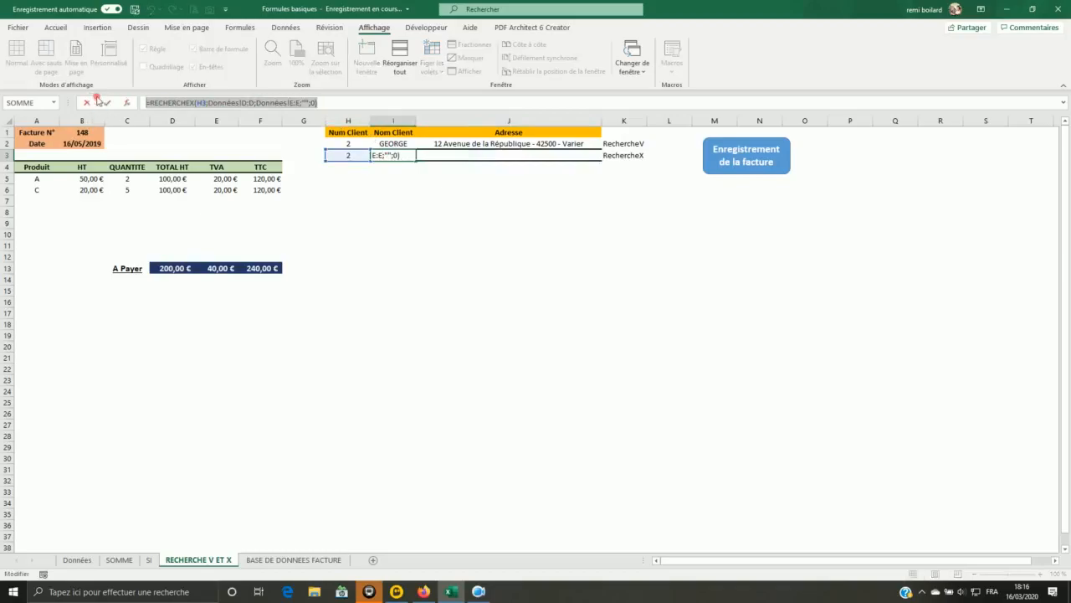
pyautogui.click(88, 102)
pyautogui.rightClick(519, 153)
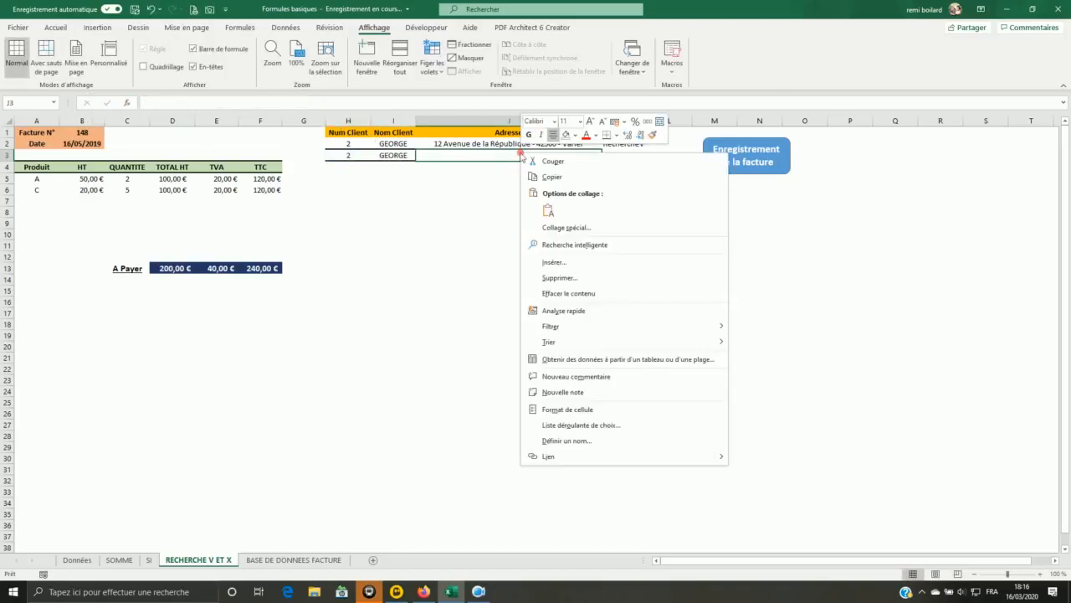
pyautogui.click(548, 210)
pyautogui.press('Down')
pyautogui.press('Down')
pyautogui.click(508, 159)
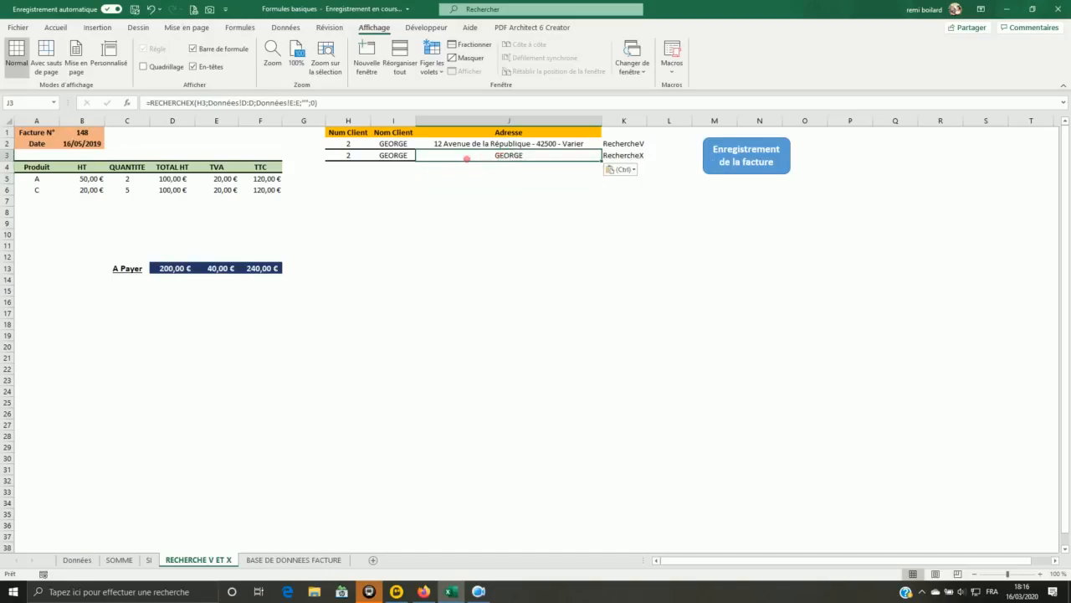
# Step: Change the return array of the RECHERCHEX formula in J3 to Données!F:F
pyautogui.click(253, 103)
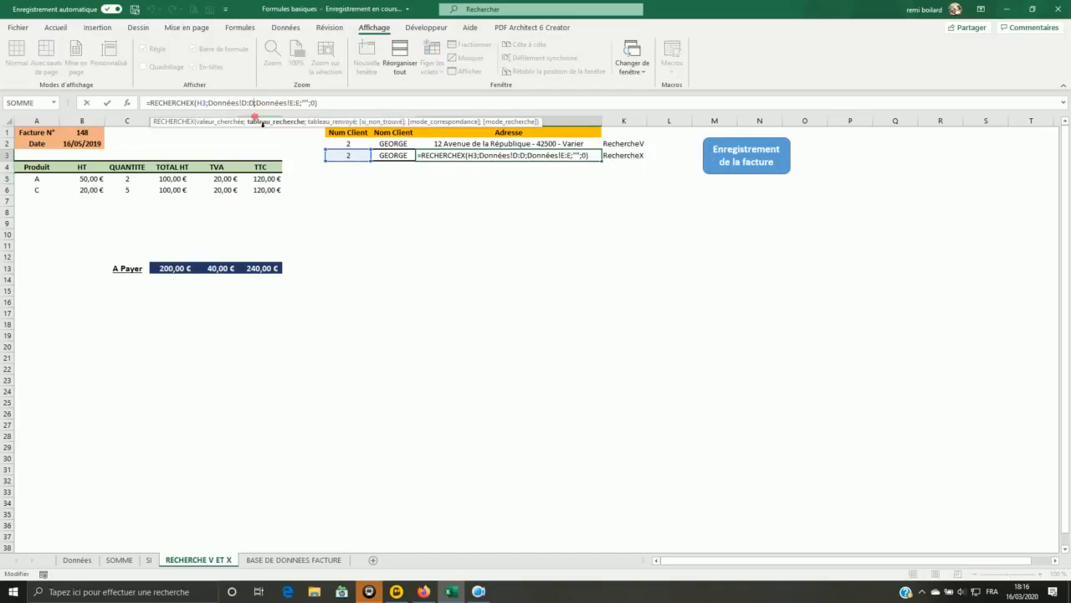
pyautogui.click(299, 107)
pyautogui.click(293, 104)
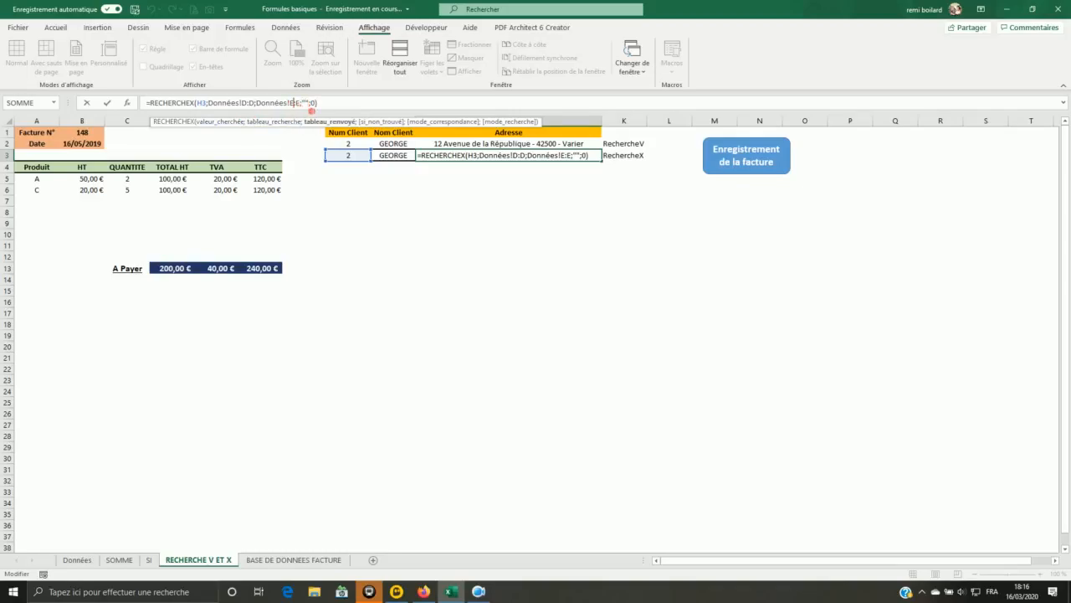
pyautogui.press('BackSpace')
pyautogui.write('F')
pyautogui.press('BackSpace')
pyautogui.write('F')
pyautogui.press('Return')
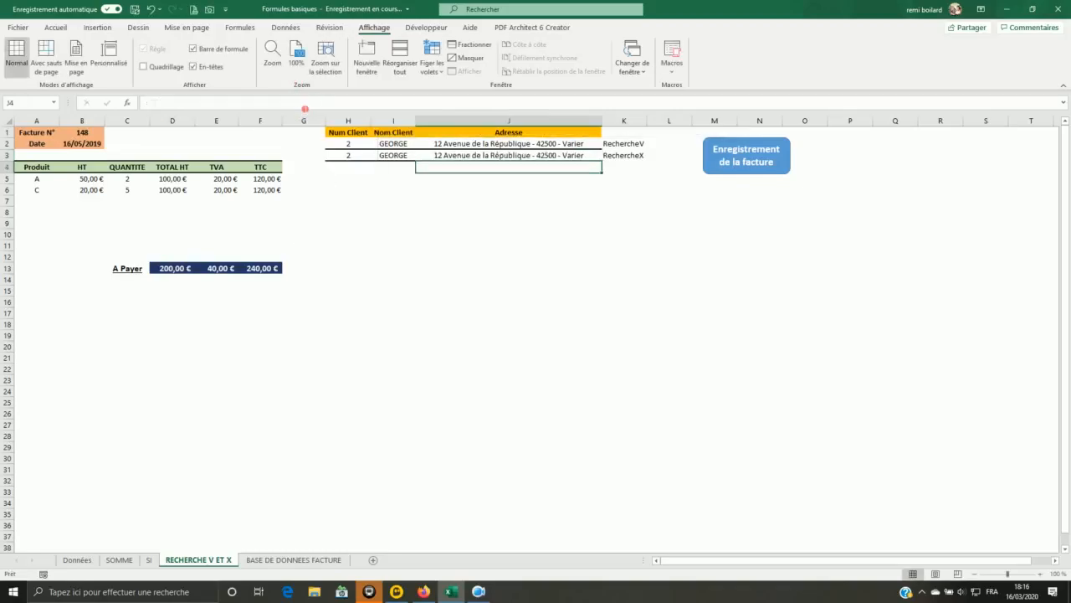
pyautogui.click(524, 156)
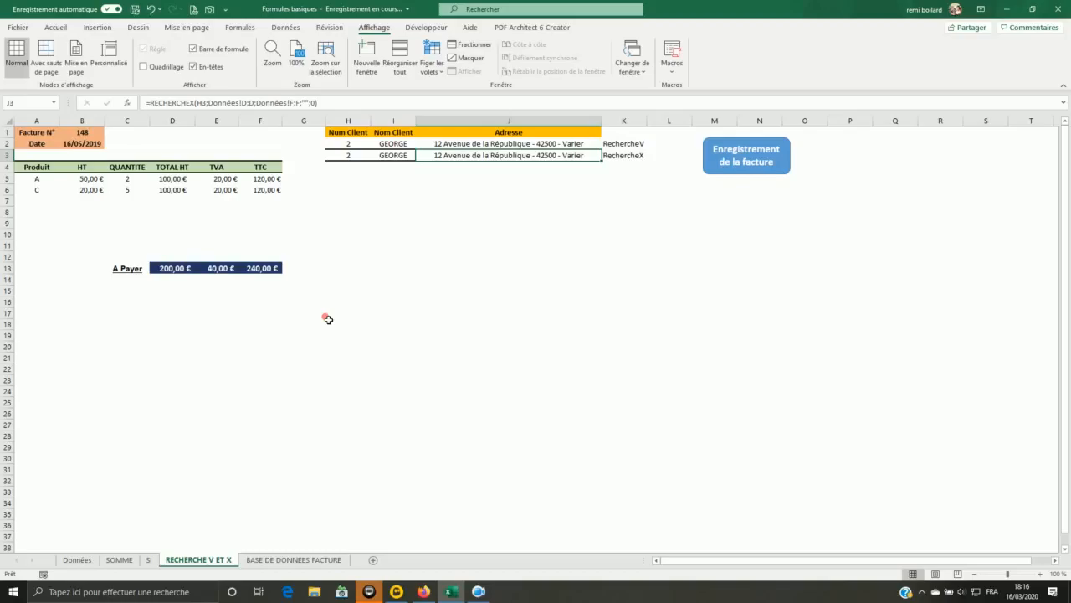
pyautogui.click(524, 192)
pyautogui.click(502, 250)
pyautogui.click(501, 193)
pyautogui.click(494, 216)
pyautogui.click(489, 256)
pyautogui.click(507, 224)
pyautogui.click(464, 281)
pyautogui.click(505, 222)
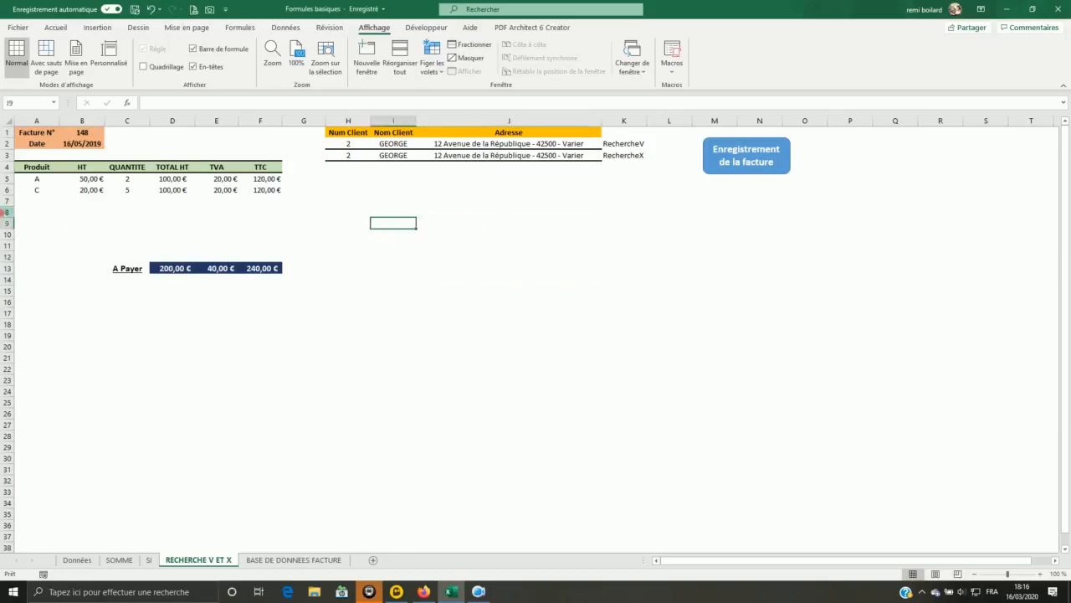
# Step: Add an invoice line in row 7 with product C from the validation list and a quantity of 10
pyautogui.click(39, 202)
pyautogui.click(64, 201)
pyautogui.click(38, 227)
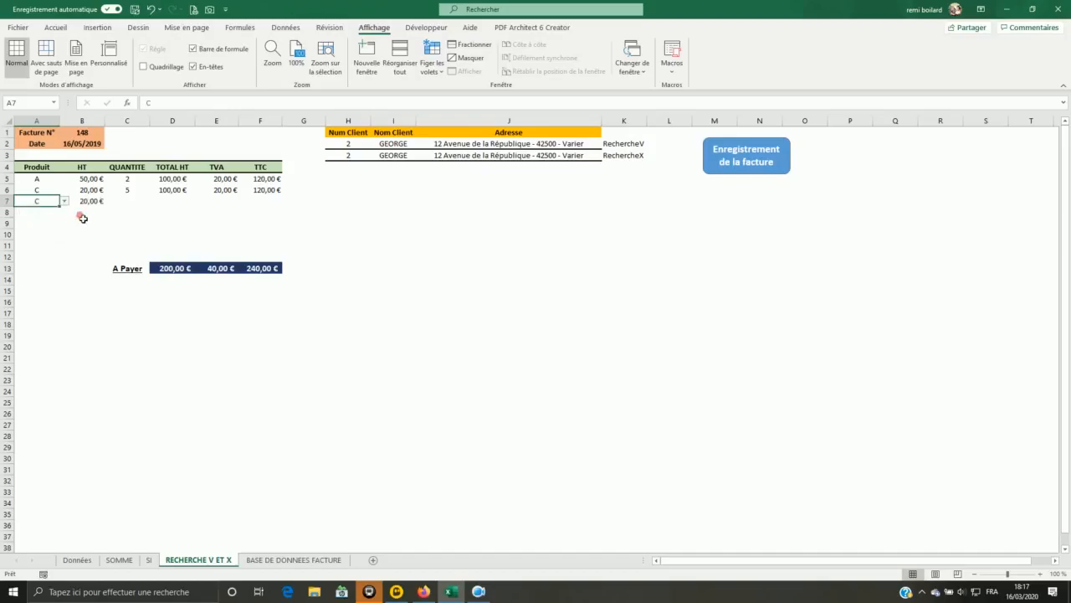
pyautogui.click(142, 204)
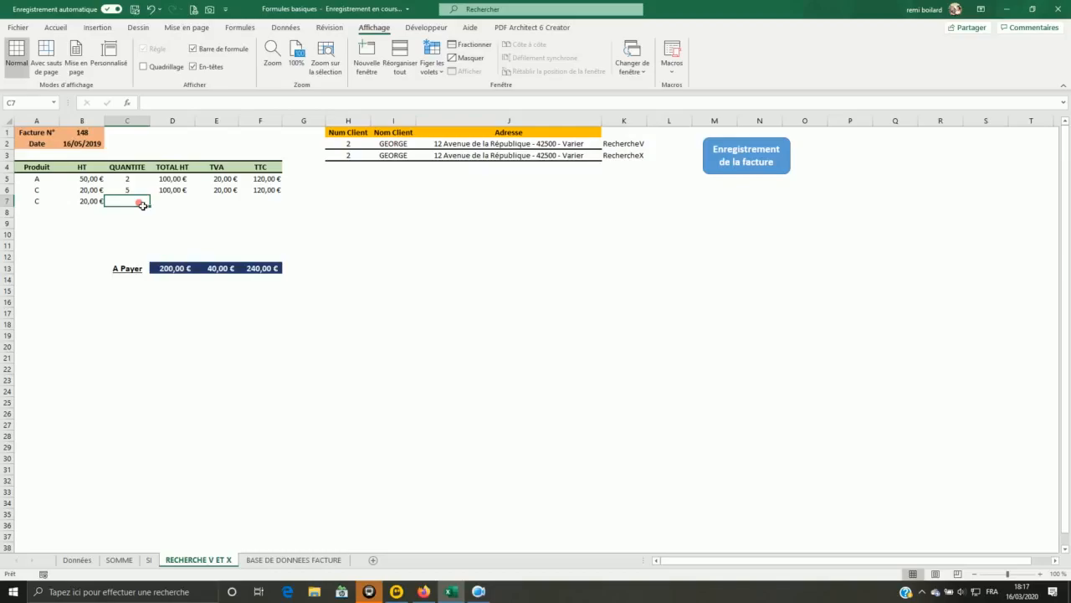
pyautogui.write('10')
pyautogui.press('Tab')
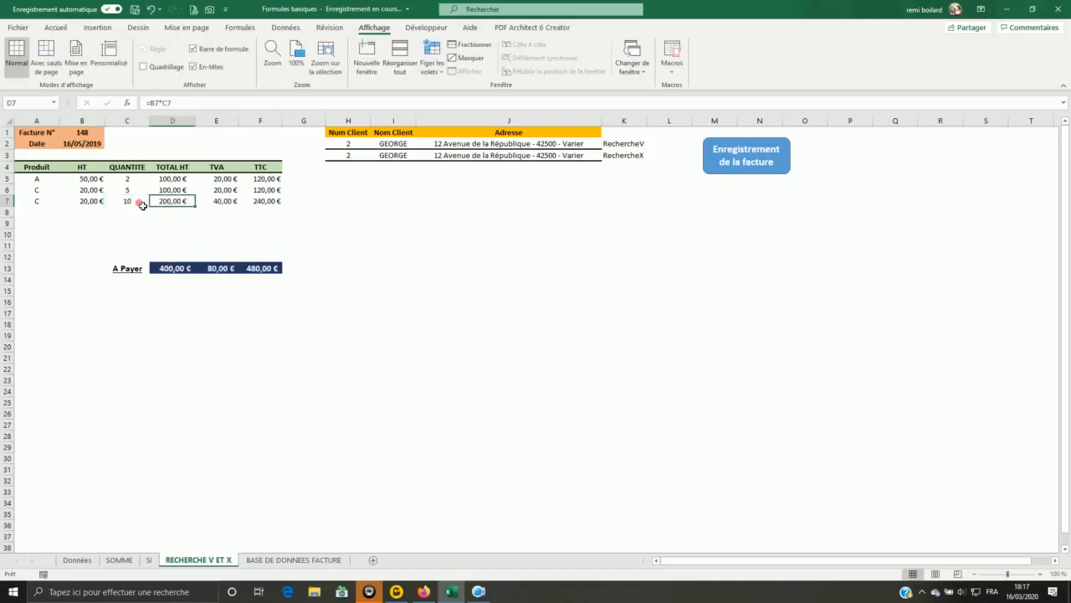
# Step: Enter product C in cell H7 as a search value beside the invoice table
pyautogui.press('Right')
pyautogui.press('Right')
pyautogui.press('Right')
pyautogui.press('Right')
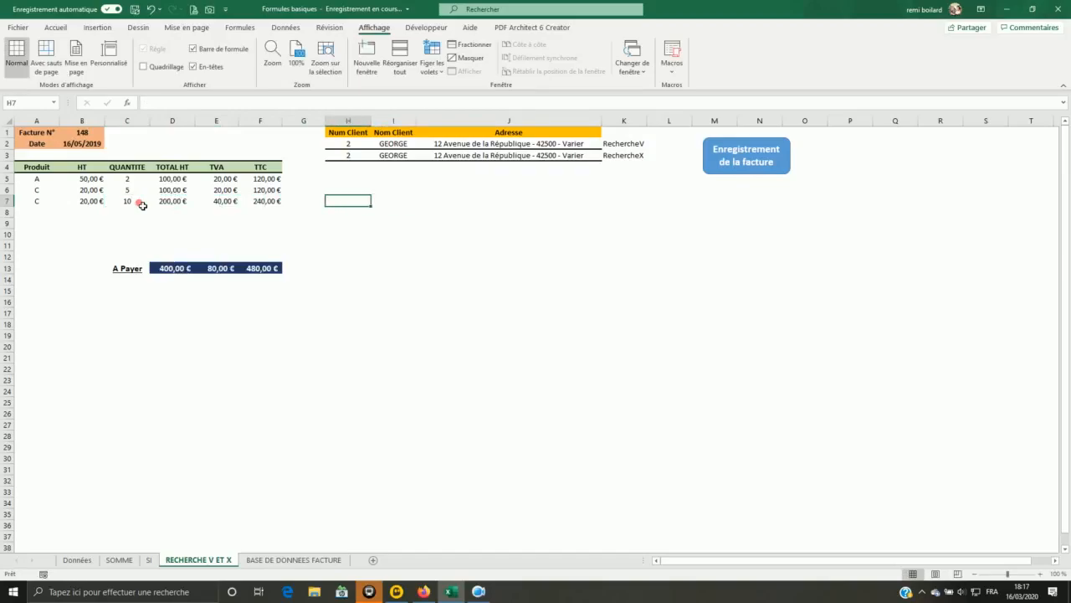
pyautogui.write('C')
pyautogui.press('Tab')
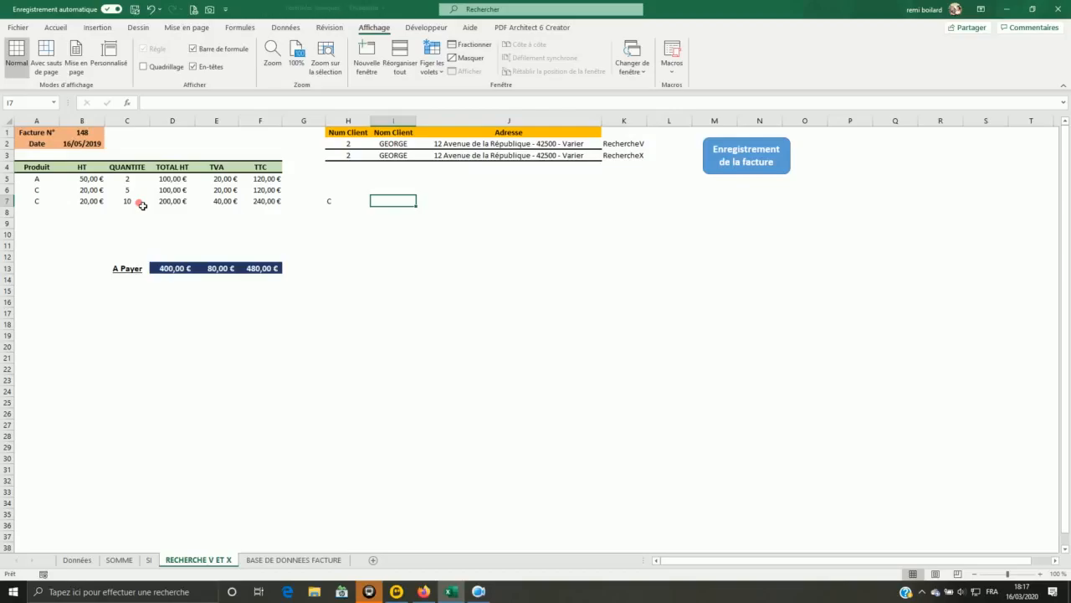
# Step: Start a RECHERCHEX formula in cell I7 with H7 as the lookup value
pyautogui.write('=recherche')
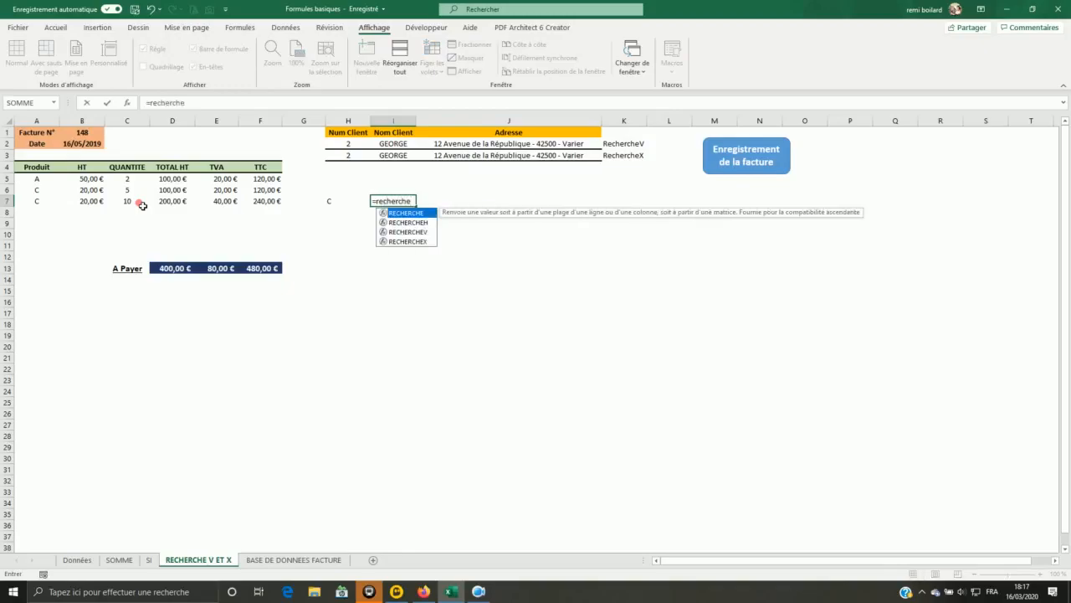
pyautogui.write('v(')
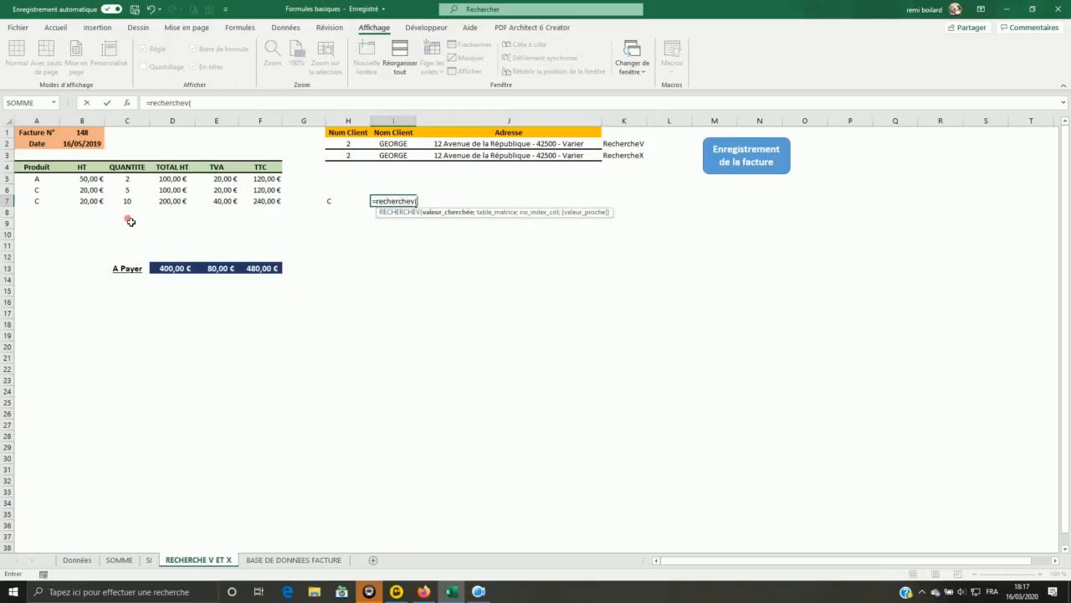
pyautogui.press('BackSpace')
pyautogui.press('BackSpace')
pyautogui.write('x(')
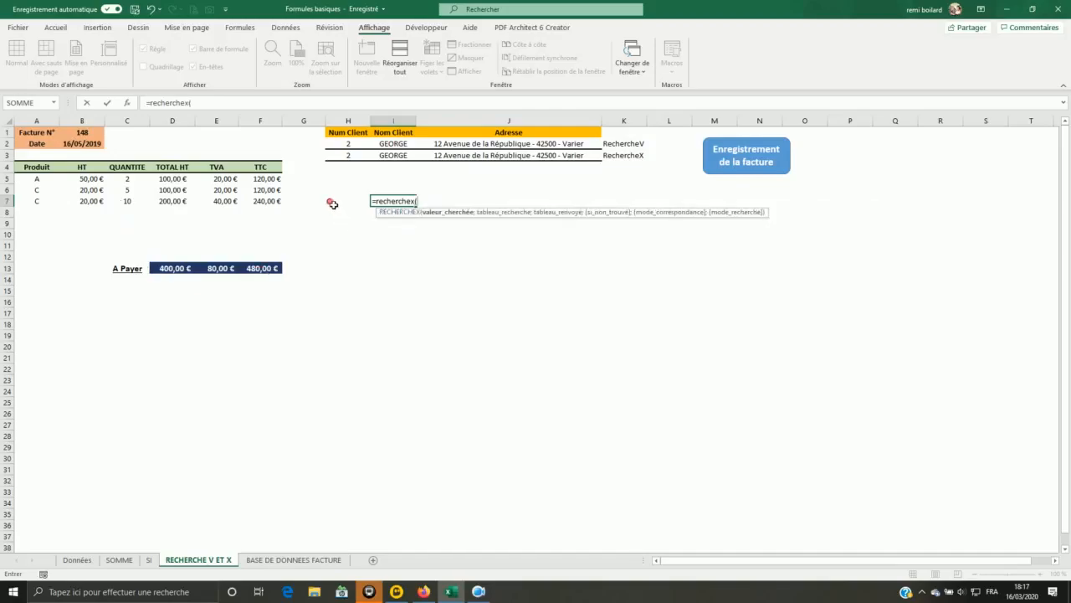
pyautogui.click(333, 201)
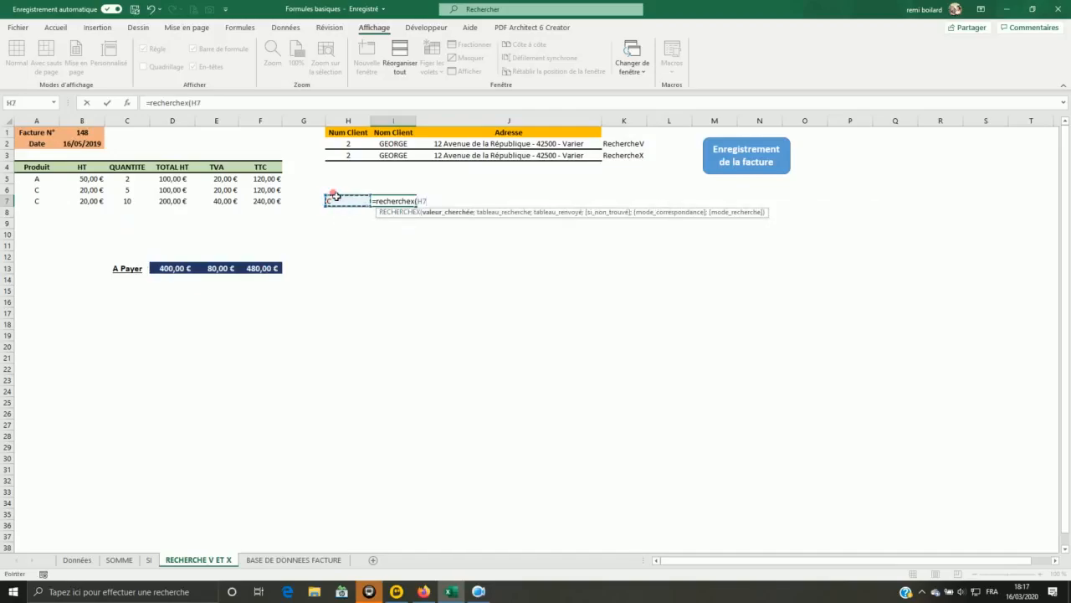
pyautogui.write(';')
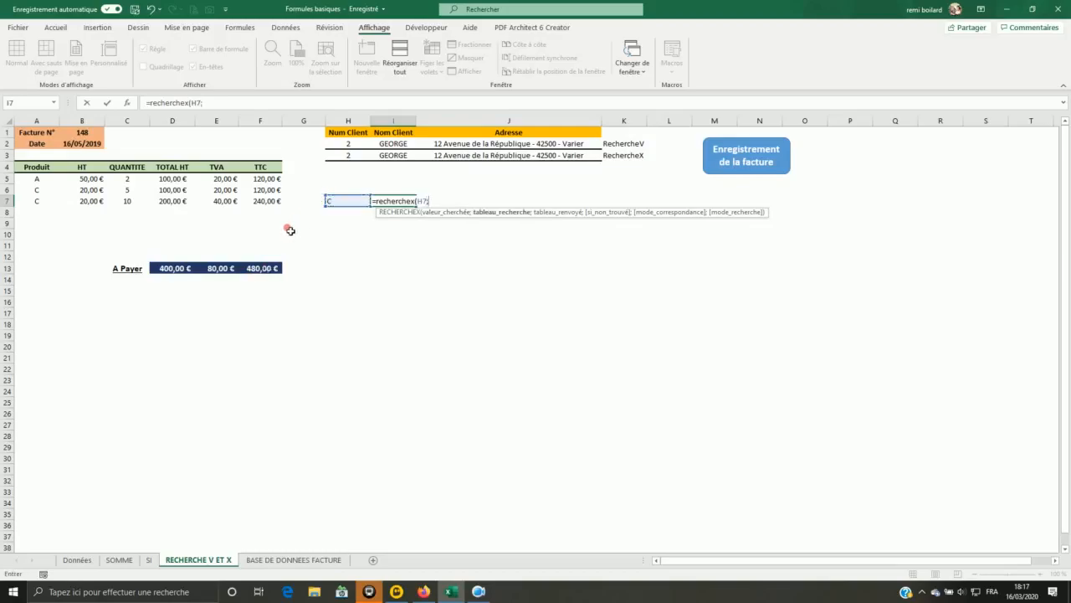
# Step: Add the product range A4:A11 as the lookup array and the TOTAL HT range D4:D11 as the return array
pyautogui.moveTo(42, 169); pyautogui.dragTo(45, 257)
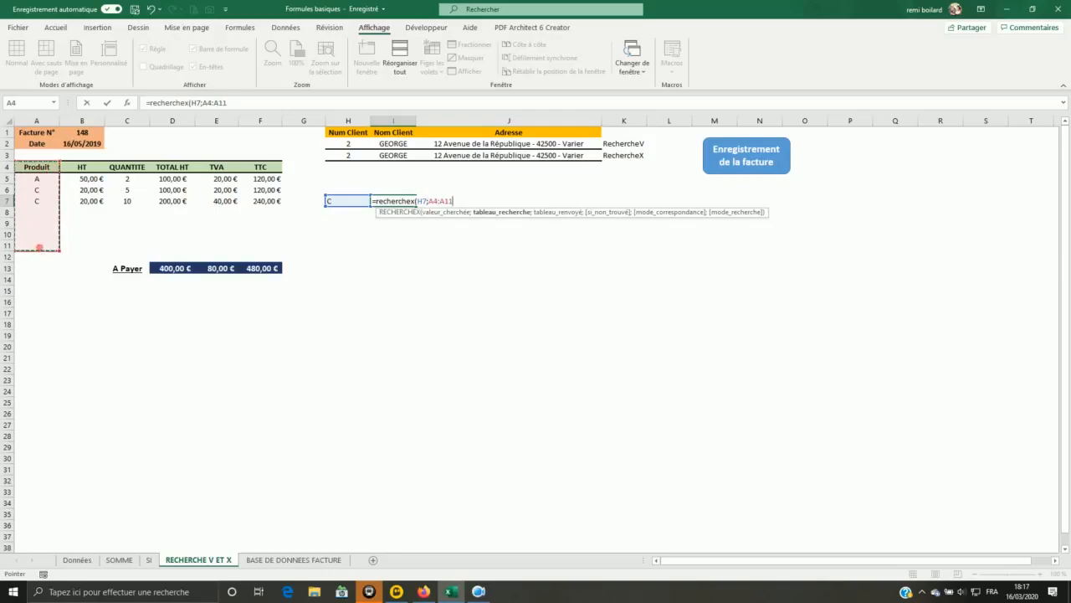
pyautogui.write(';')
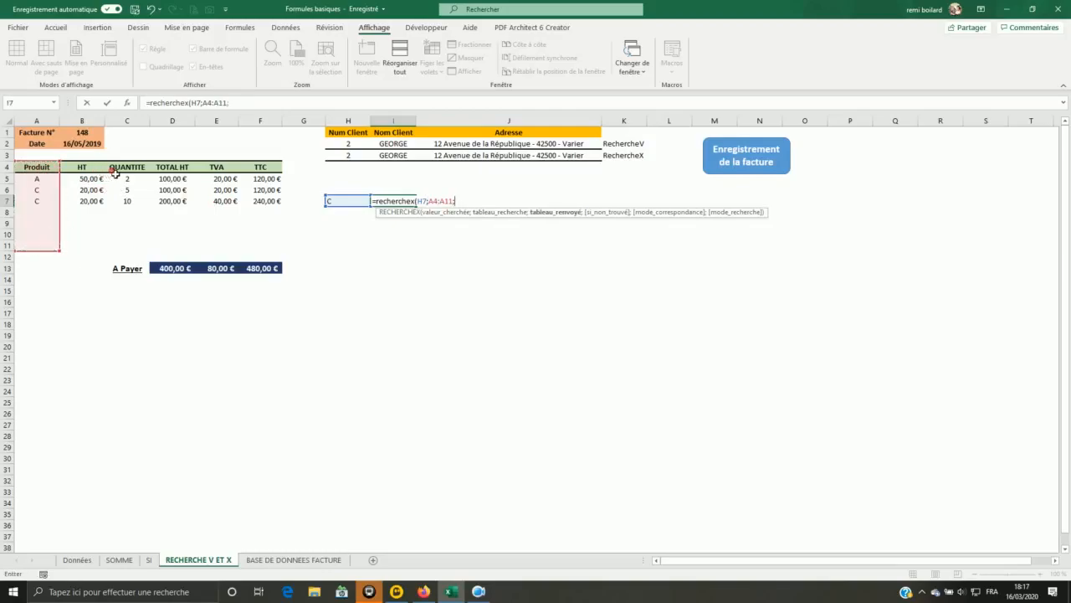
pyautogui.moveTo(171, 169); pyautogui.dragTo(169, 247)
pyautogui.write(';')
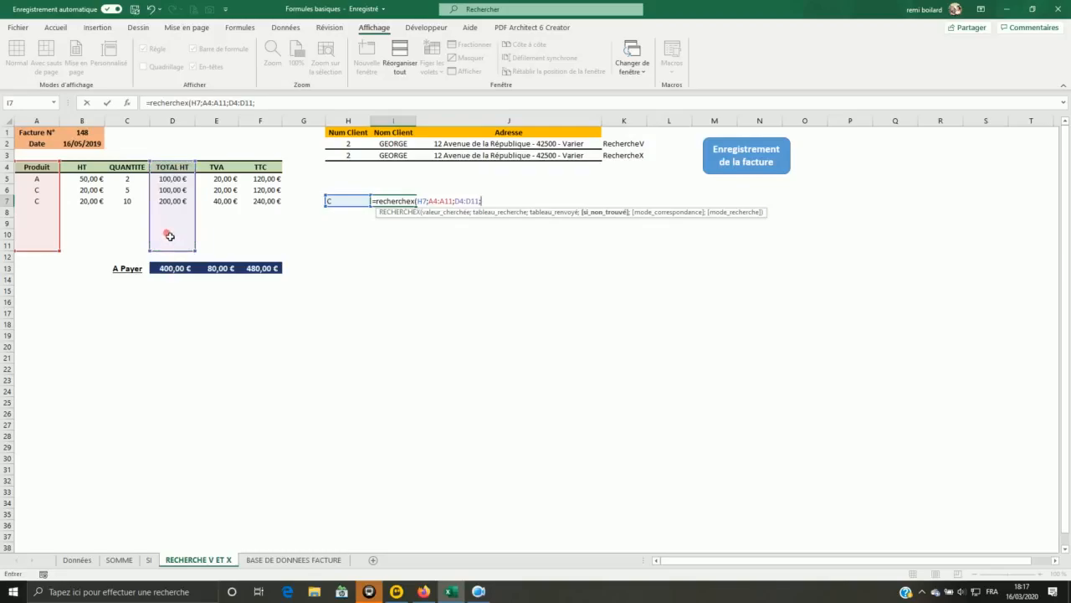
# Step: Set the formula's if-not-found text to "Produit non indisponible"
pyautogui.write('"Produit non indispob')
pyautogui.write('ibl')
pyautogui.press('BackSpace')
pyautogui.press('BackSpace')
pyautogui.press('BackSpace')
pyautogui.press('BackSpace')
pyautogui.press('BackSpace')
pyautogui.write('nible')
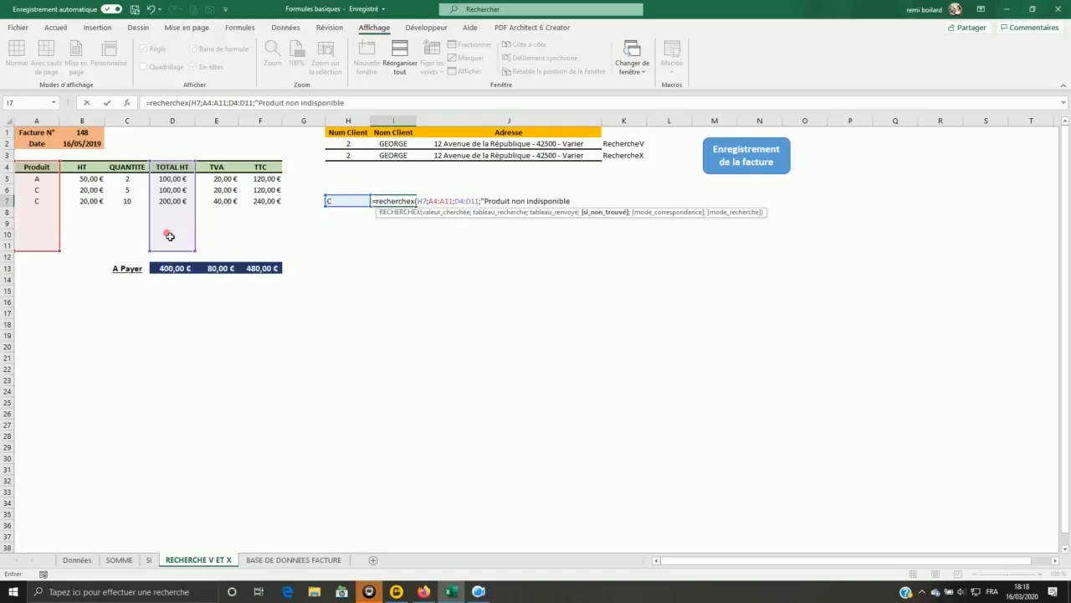
pyautogui.write('";')
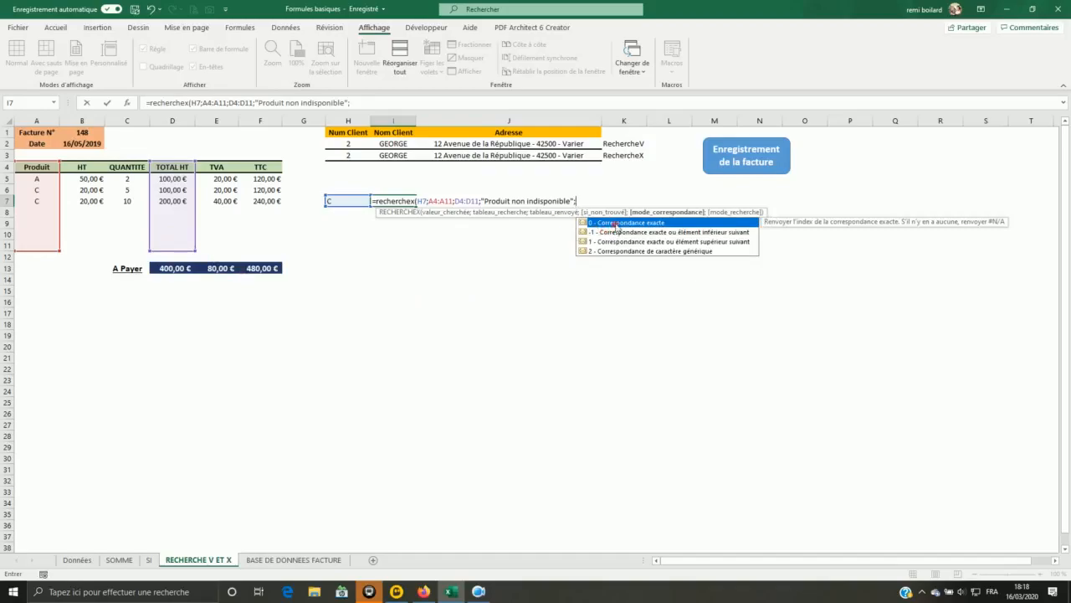
# Step: Set the formula's match mode to 0 (exact match) and its search mode to -1 (last to first)
pyautogui.doubleClick(616, 223)
pyautogui.write(';')
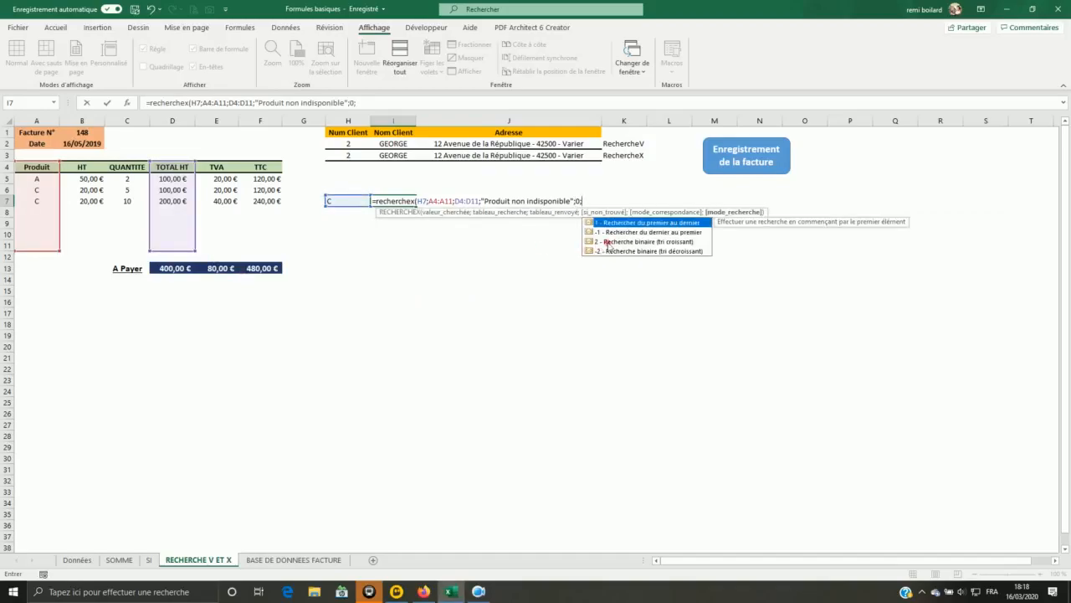
pyautogui.doubleClick(646, 234)
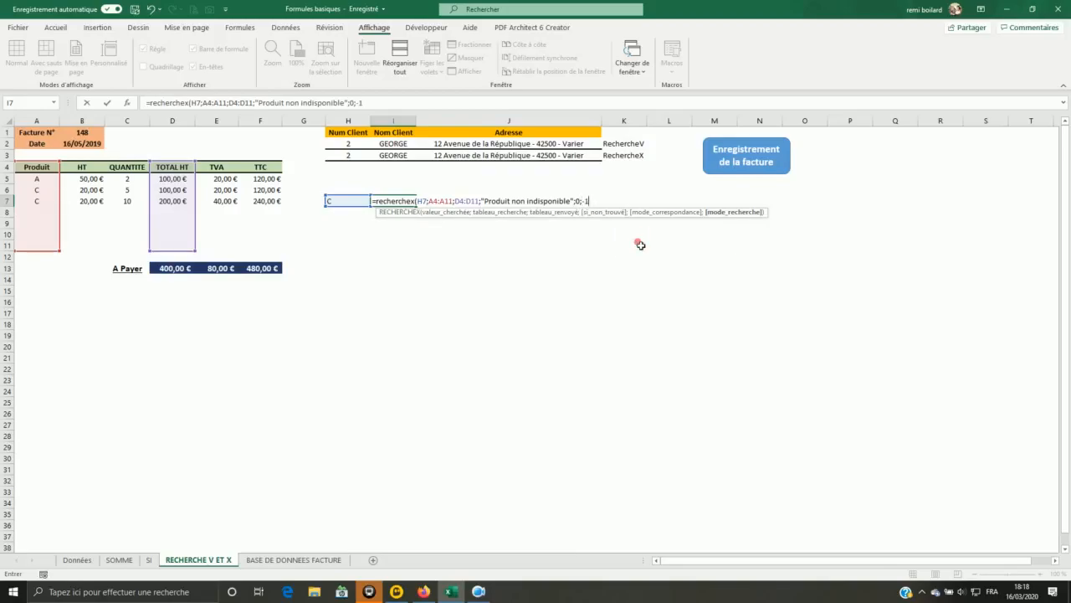
# Step: Close and validate the RECHERCHEX formula in cell I7
pyautogui.write(')')
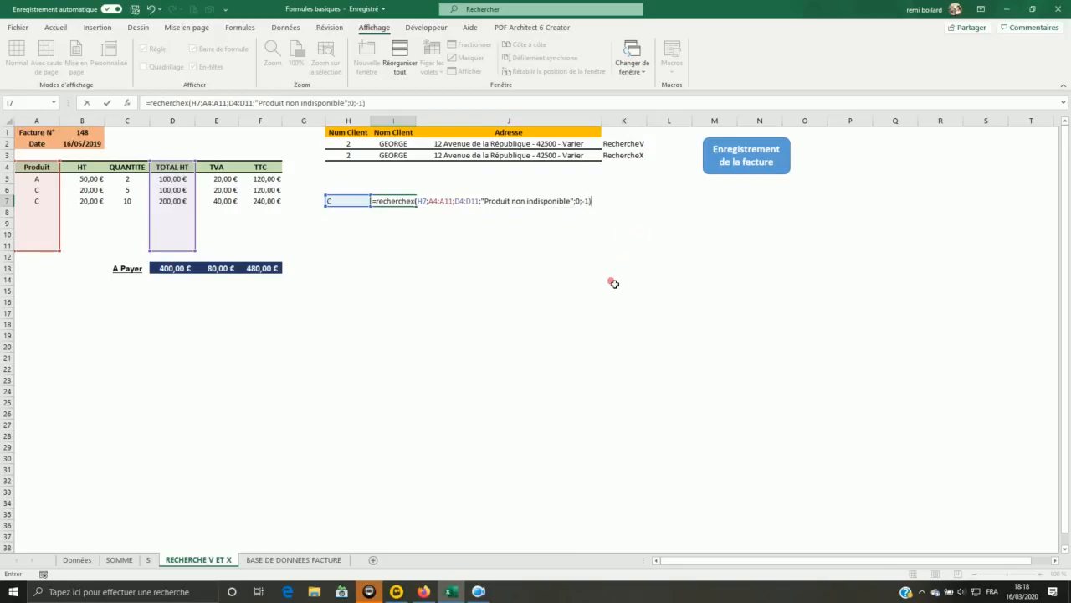
pyautogui.press('Return')
# Step: Set the search mode of the RECHERCHEX formula in I7 to 1 (first to last)
pyautogui.click(400, 200)
pyautogui.click(392, 104)
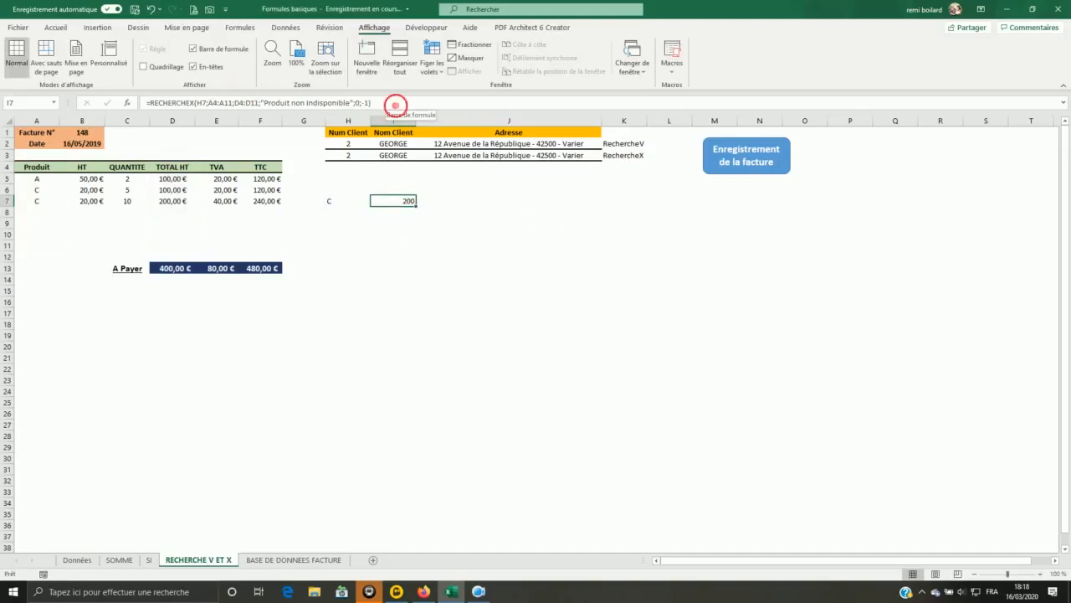
pyautogui.click(369, 103)
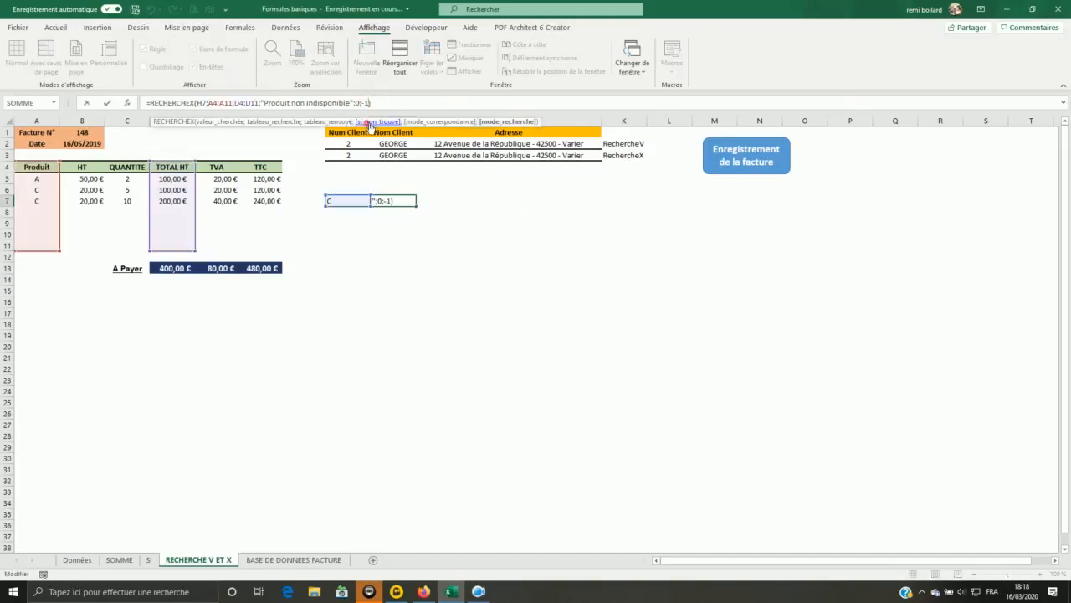
pyautogui.press('BackSpace')
pyautogui.press('BackSpace')
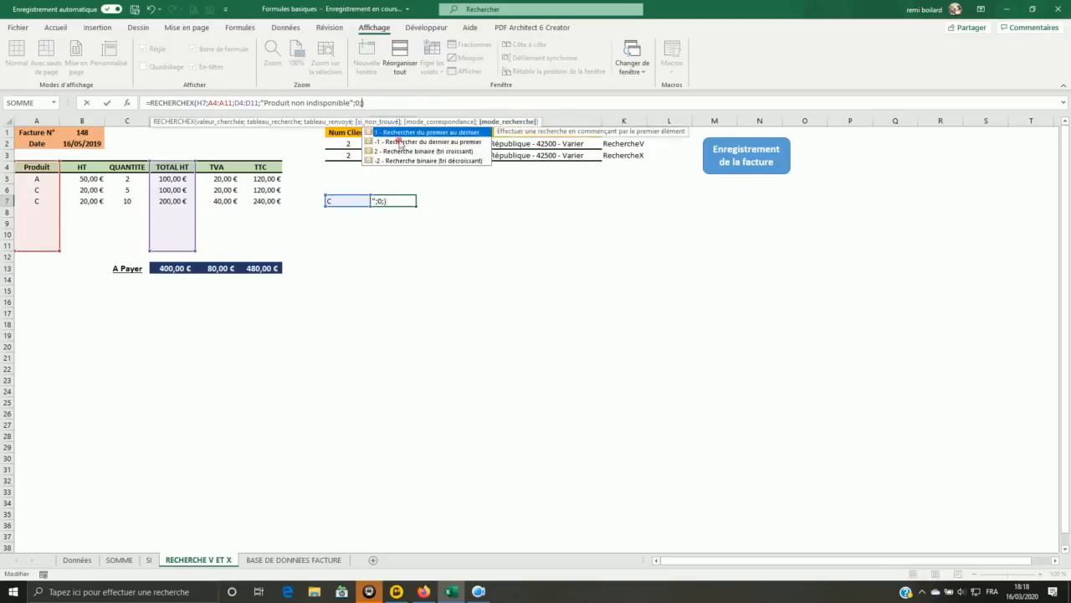
pyautogui.write('1')
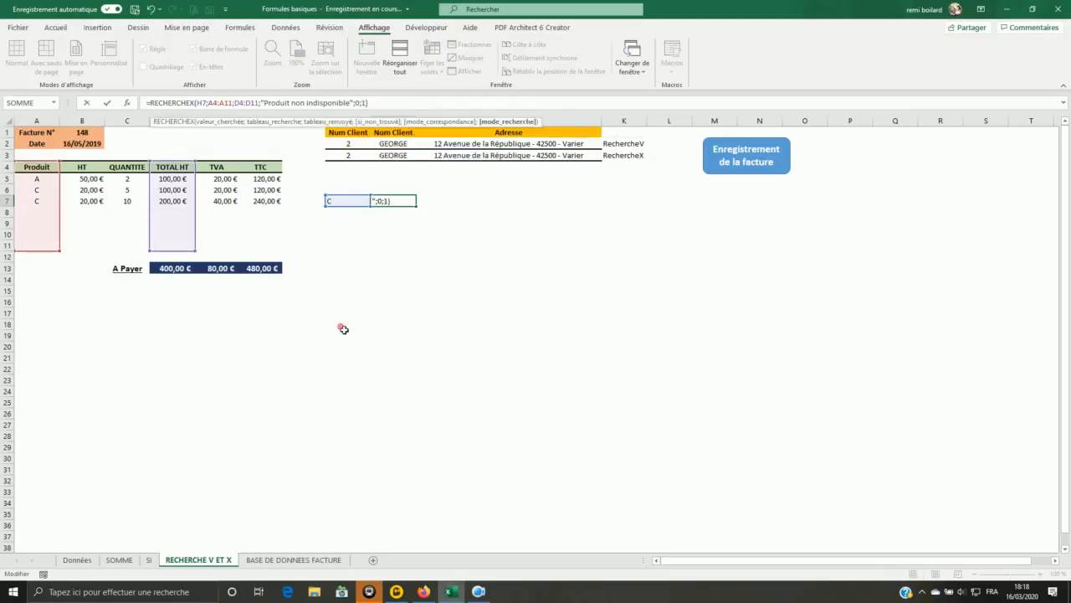
pyautogui.press('Return')
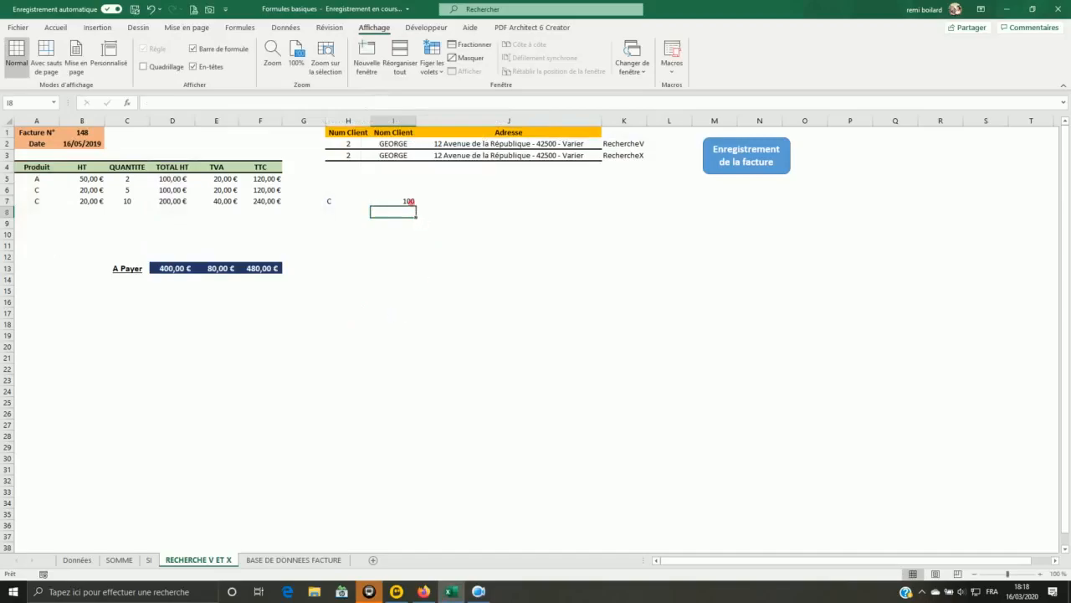
pyautogui.click(409, 204)
pyautogui.click(167, 181)
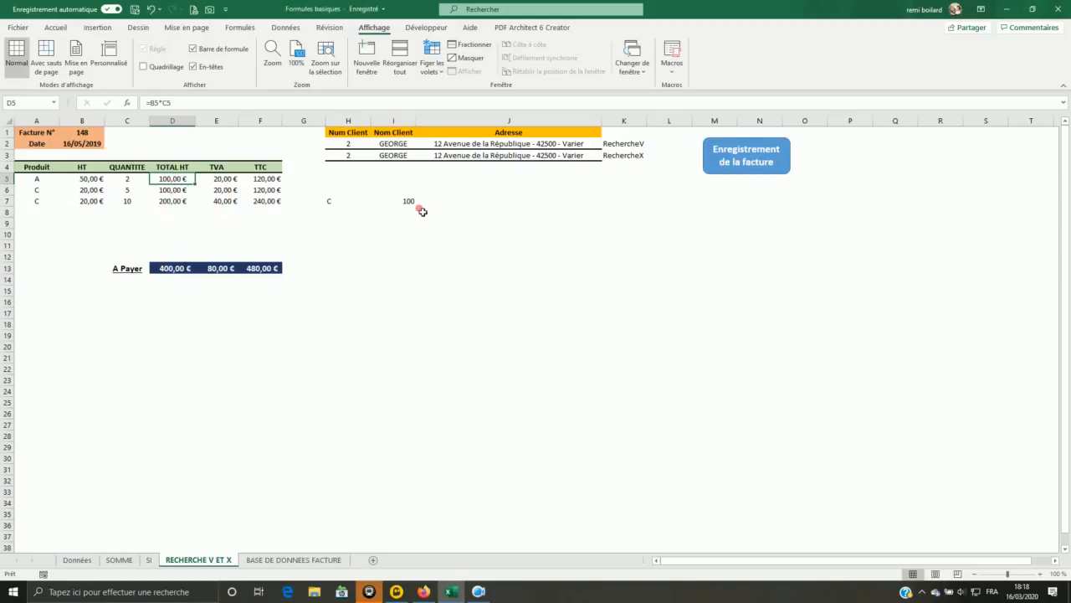
pyautogui.click(409, 204)
# Step: Enter 150 in cell H8 as a lookup amount
pyautogui.click(400, 216)
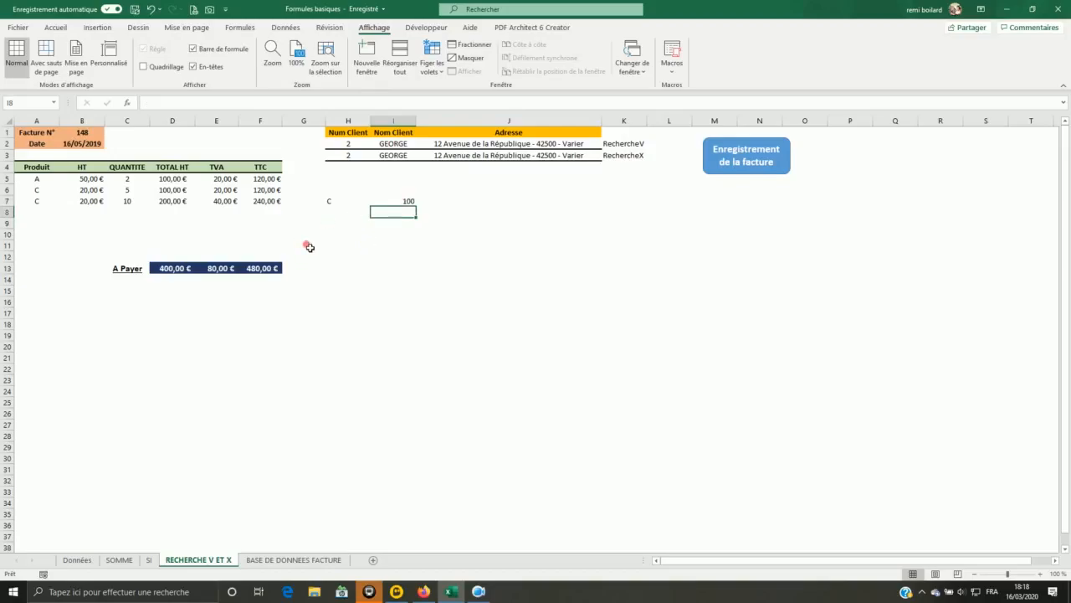
pyautogui.press('Left')
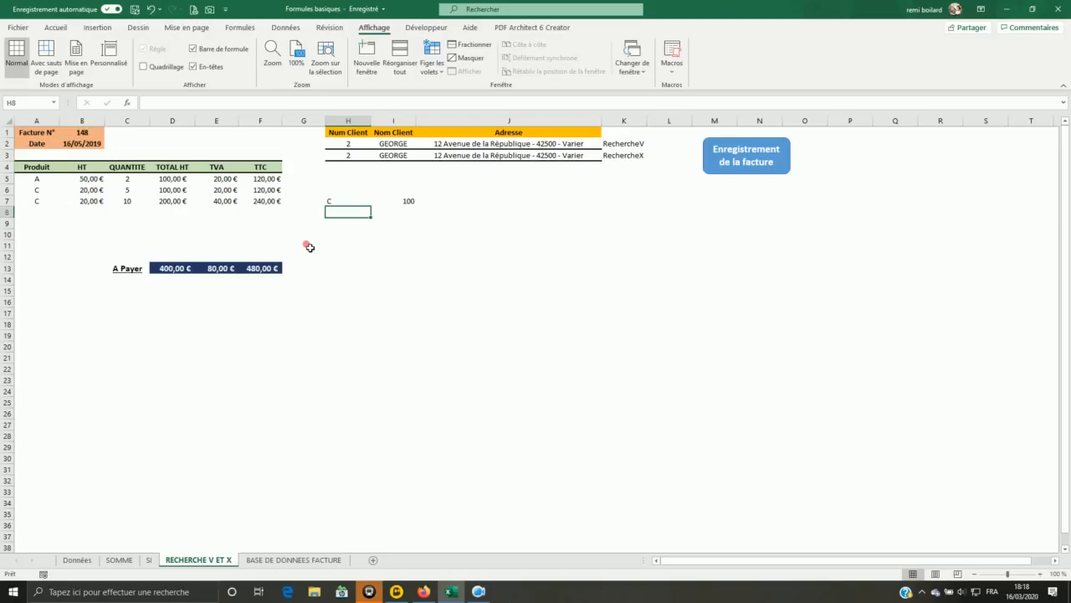
pyautogui.write('2')
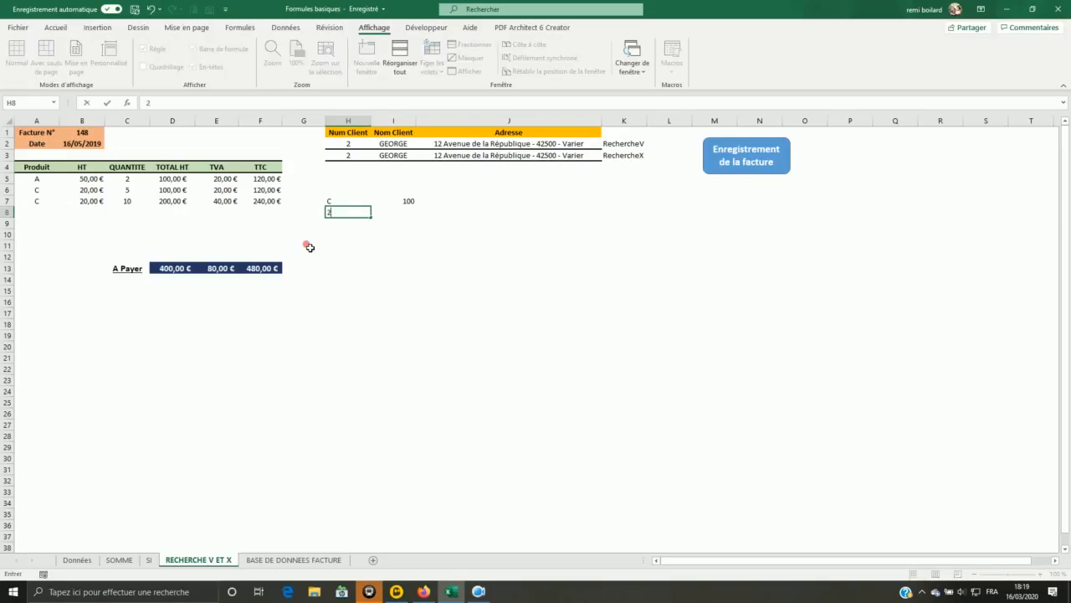
pyautogui.press('BackSpace')
pyautogui.write('150')
pyautogui.press('Tab')
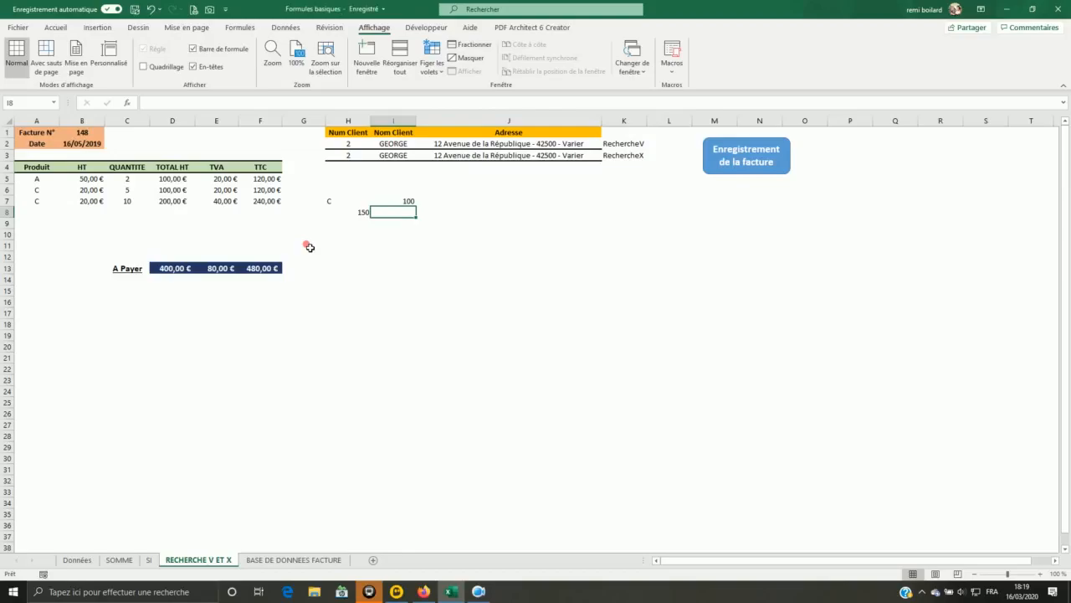
# Step: Start a RECHERCHEX formula in cell I8 with H8 as the lookup value
pyautogui.write('=re')
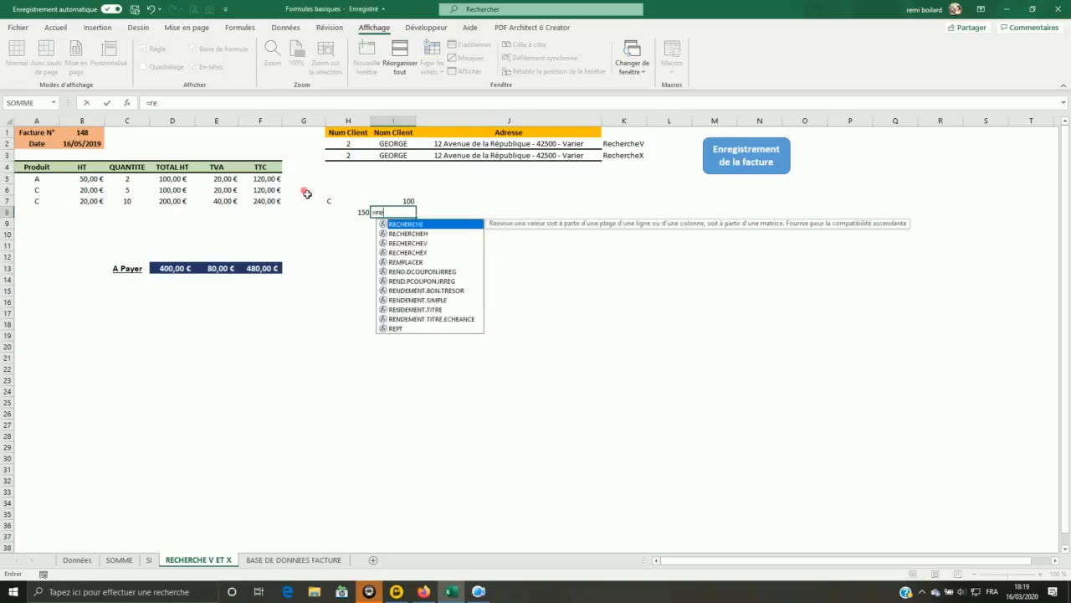
pyautogui.write('cherchex')
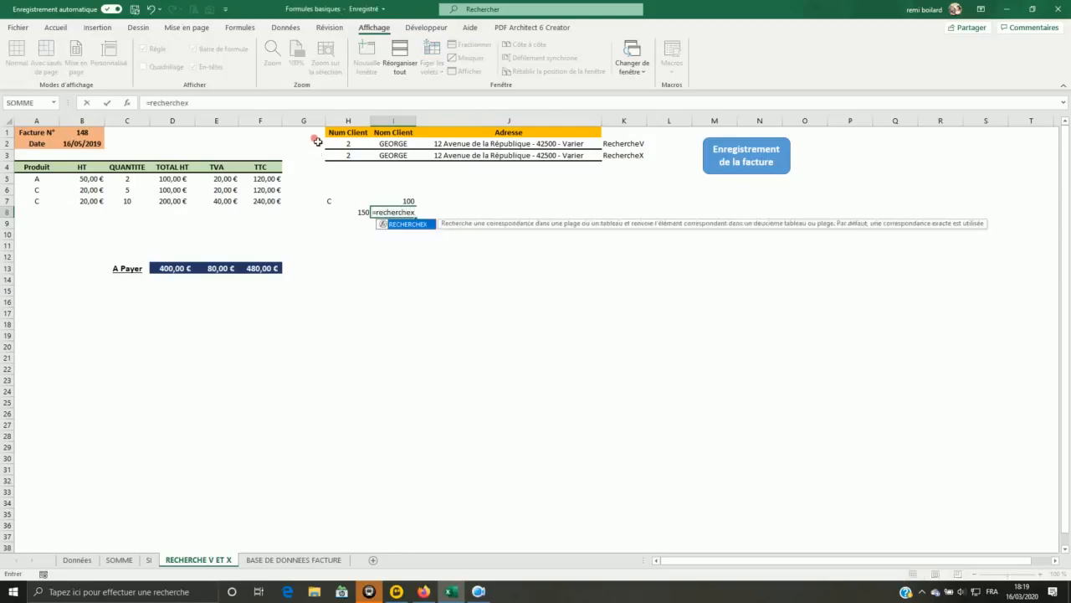
pyautogui.write('(')
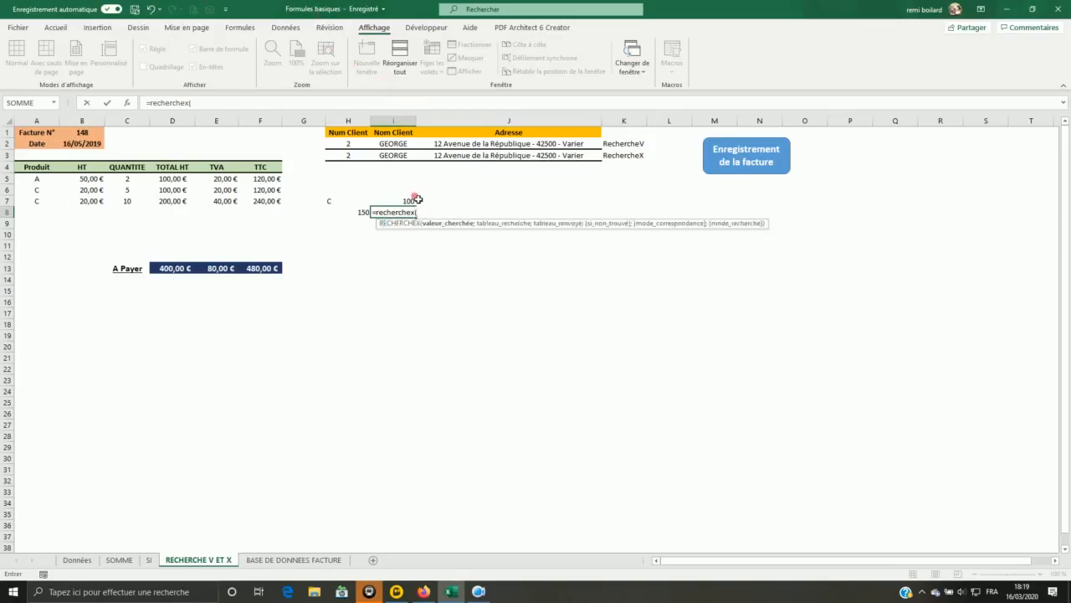
pyautogui.click(361, 211)
pyautogui.write(';')
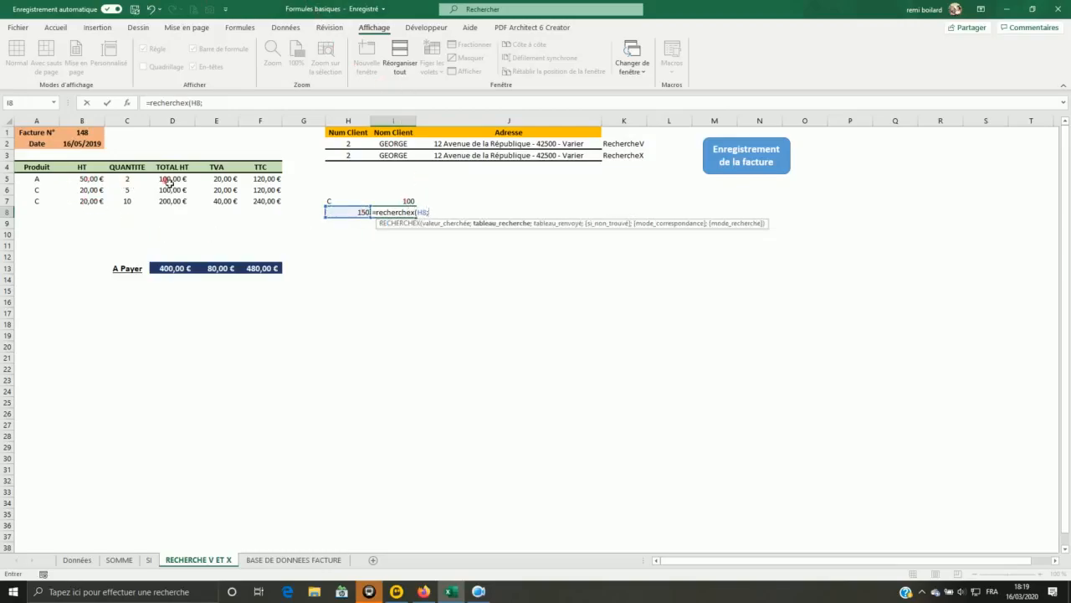
# Step: Add the TOTAL HT range D5:D11 as the lookup array and the product range A5:A11 as the return array
pyautogui.moveTo(176, 179); pyautogui.dragTo(168, 249)
pyautogui.write(';')
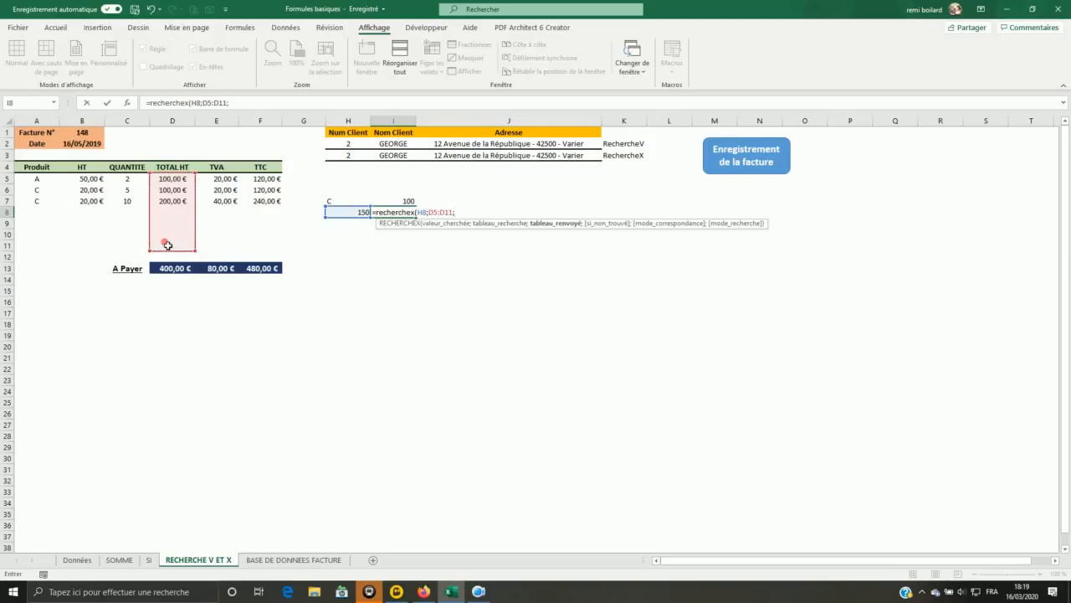
pyautogui.moveTo(36, 179); pyautogui.dragTo(28, 248)
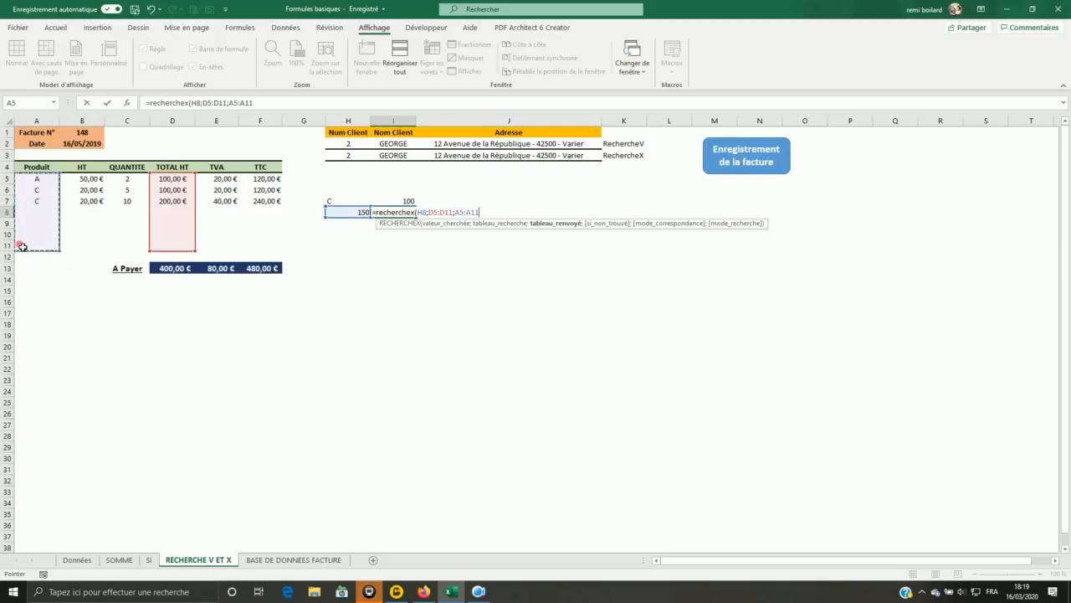
pyautogui.write(';')
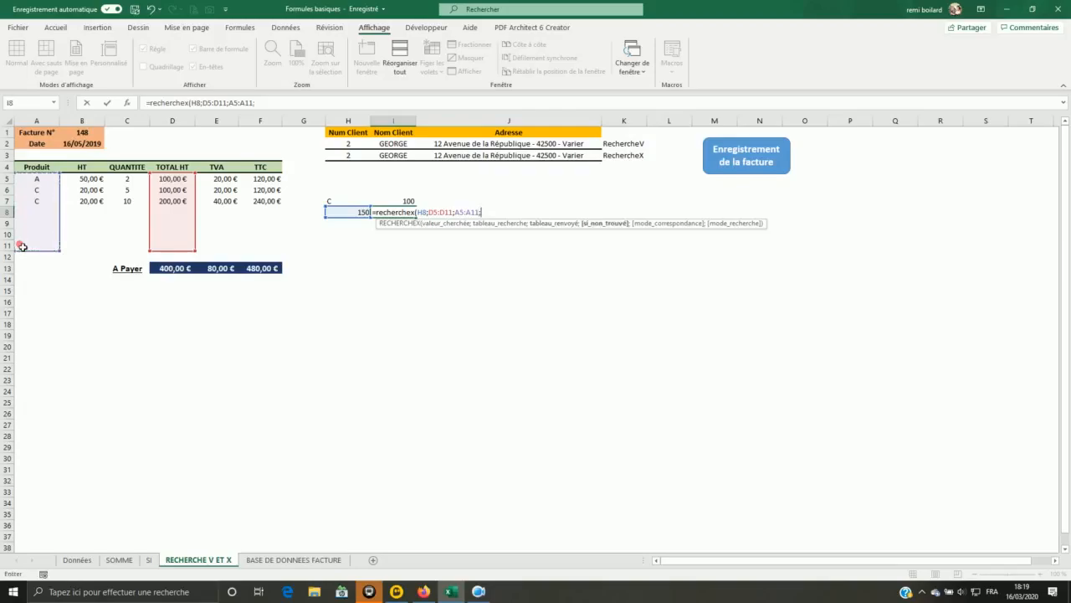
# Step: Leave the if-not-found argument empty, set the match mode to -1 (exact match or next smaller item), and validate the formula
pyautogui.write(';')
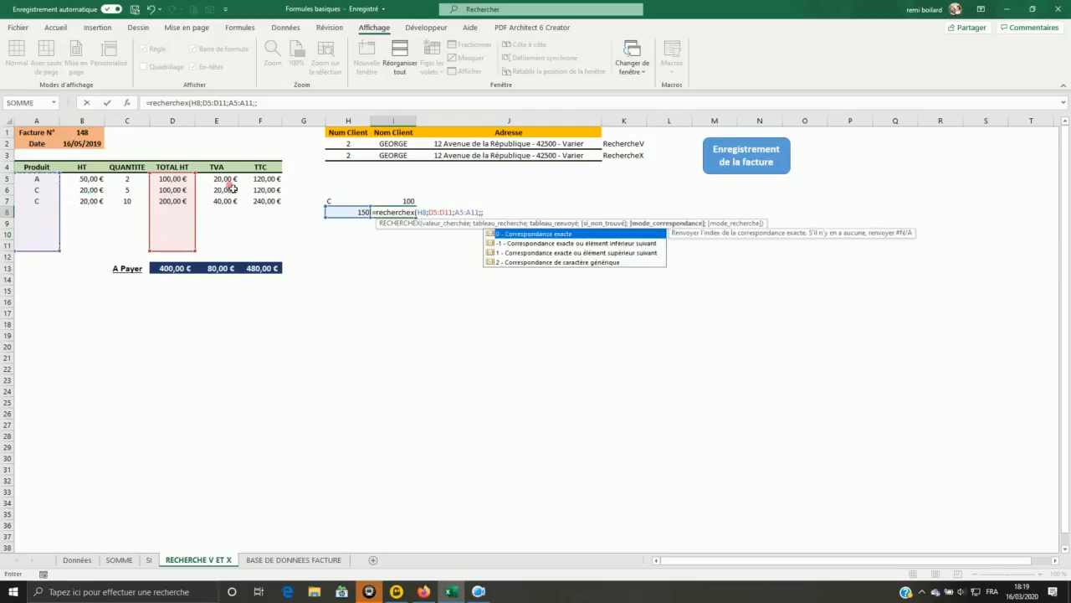
pyautogui.doubleClick(552, 234)
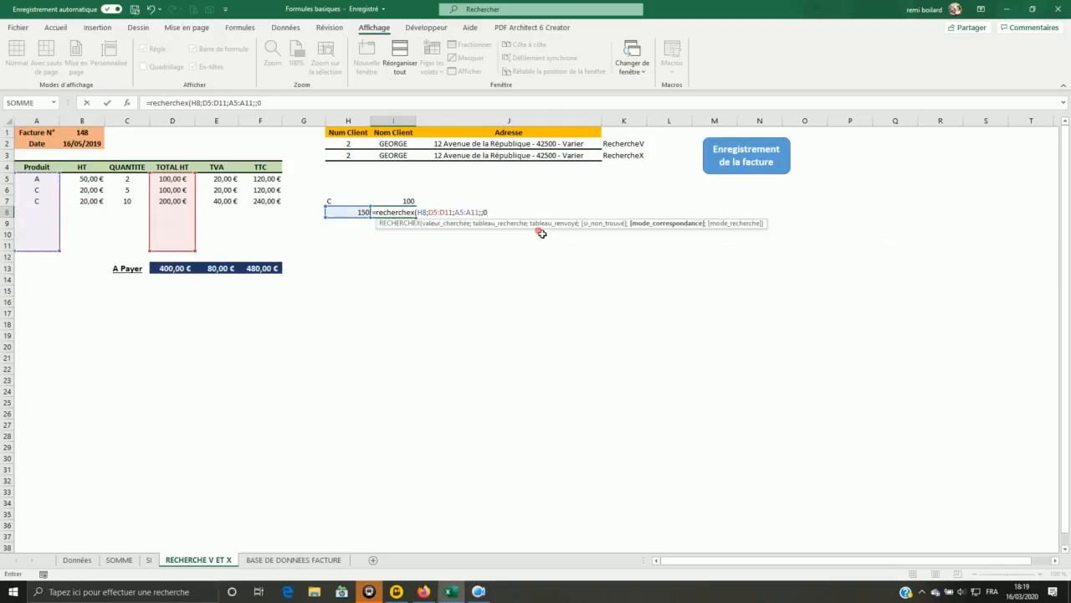
pyautogui.write(')')
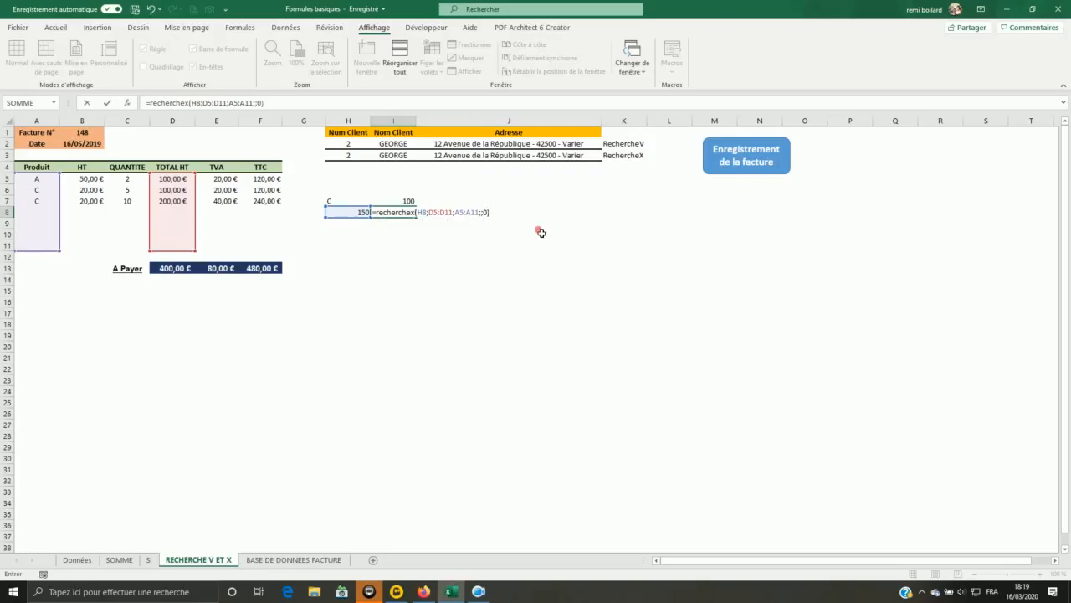
pyautogui.press('BackSpace')
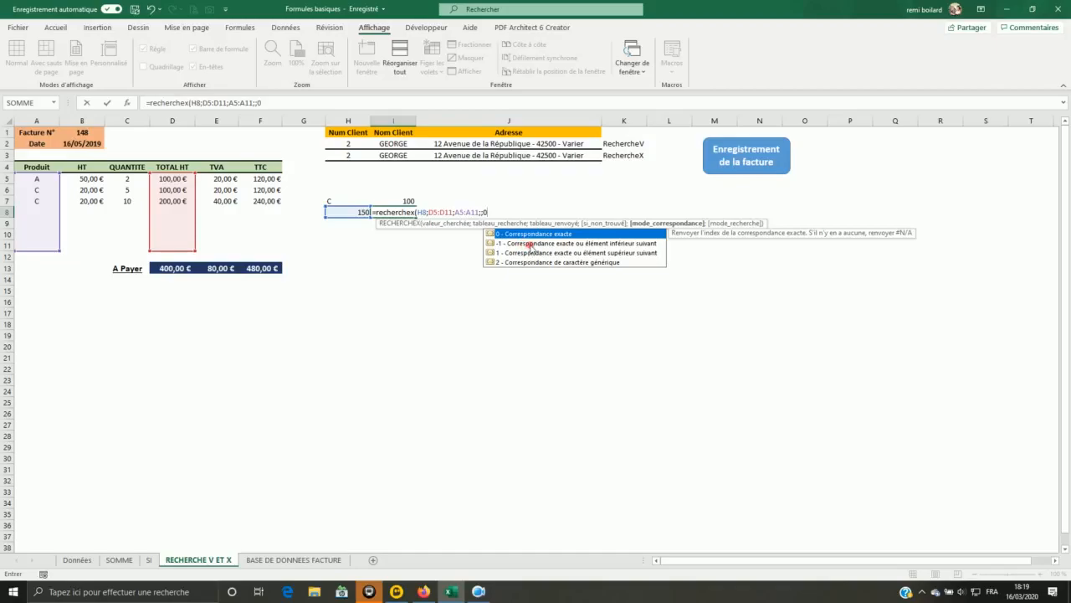
pyautogui.doubleClick(529, 244)
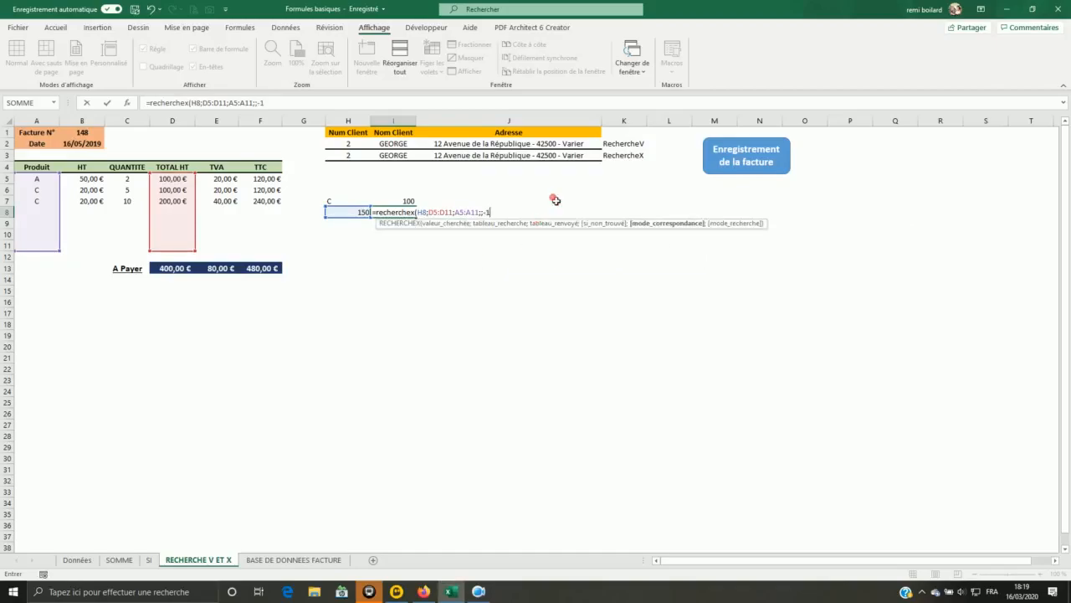
pyautogui.write(')')
pyautogui.press('Return')
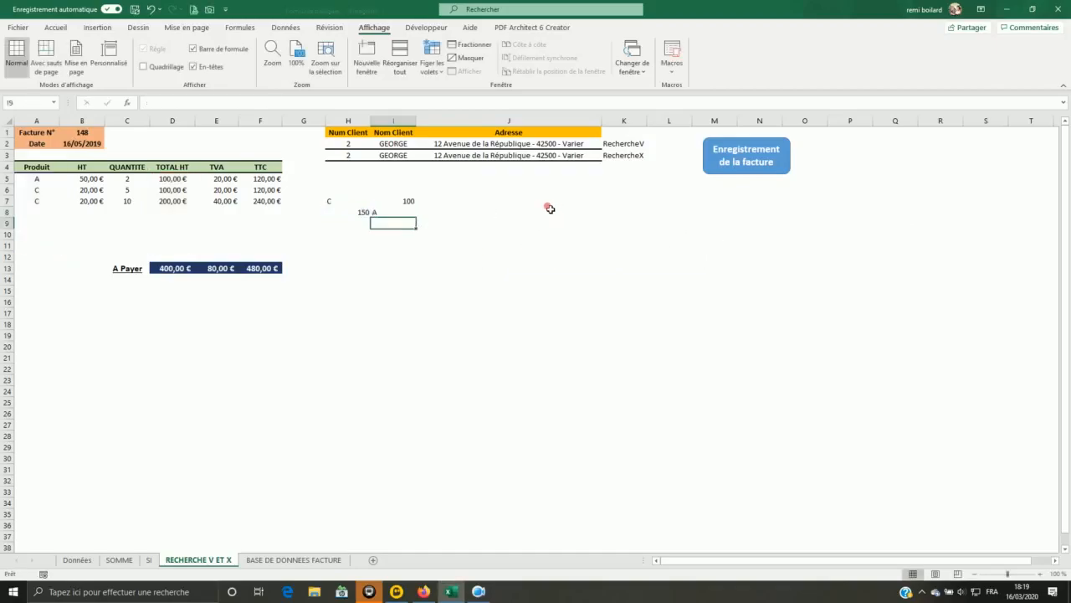
# Step: Centre the content of cell I8 horizontally
pyautogui.click(405, 214)
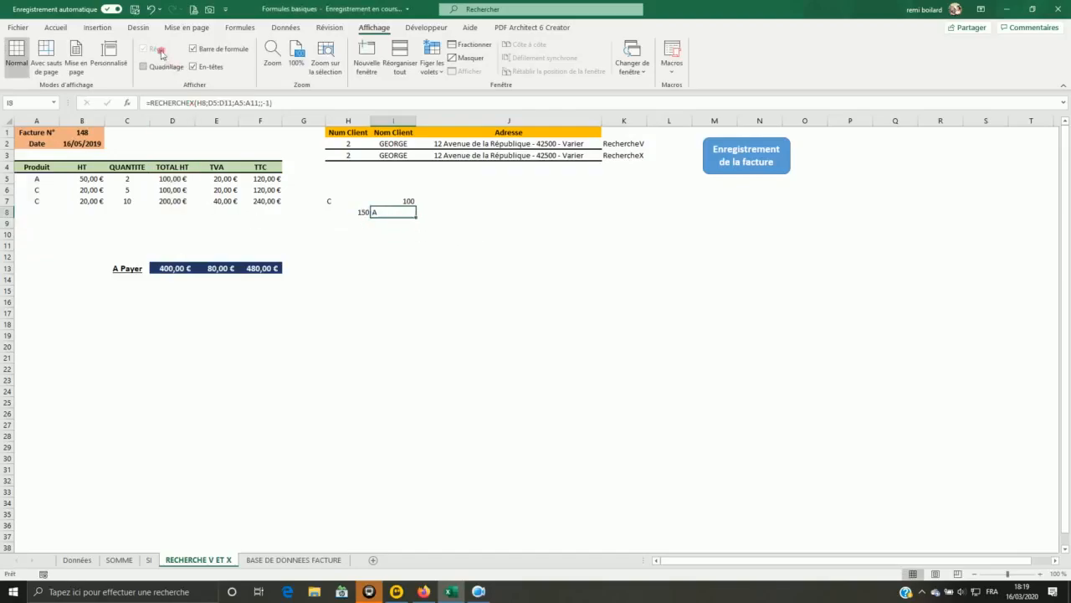
pyautogui.click(52, 28)
pyautogui.click(280, 66)
pyautogui.click(369, 247)
pyautogui.click(410, 214)
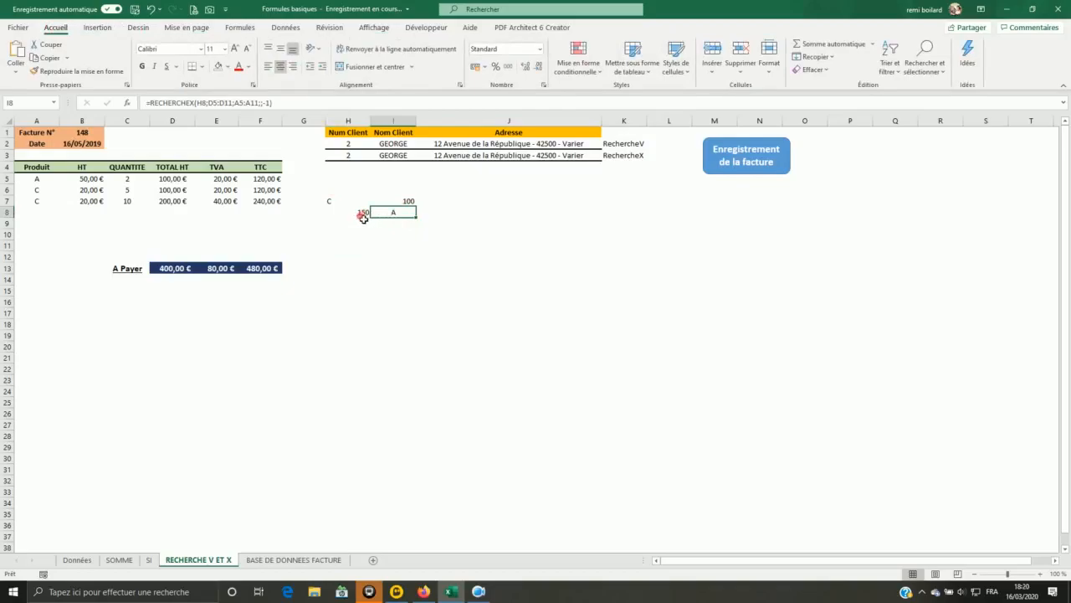
# Step: Set the match mode of the RECHERCHEX formula in I8 to 1 (exact match or next larger item)
pyautogui.click(360, 214)
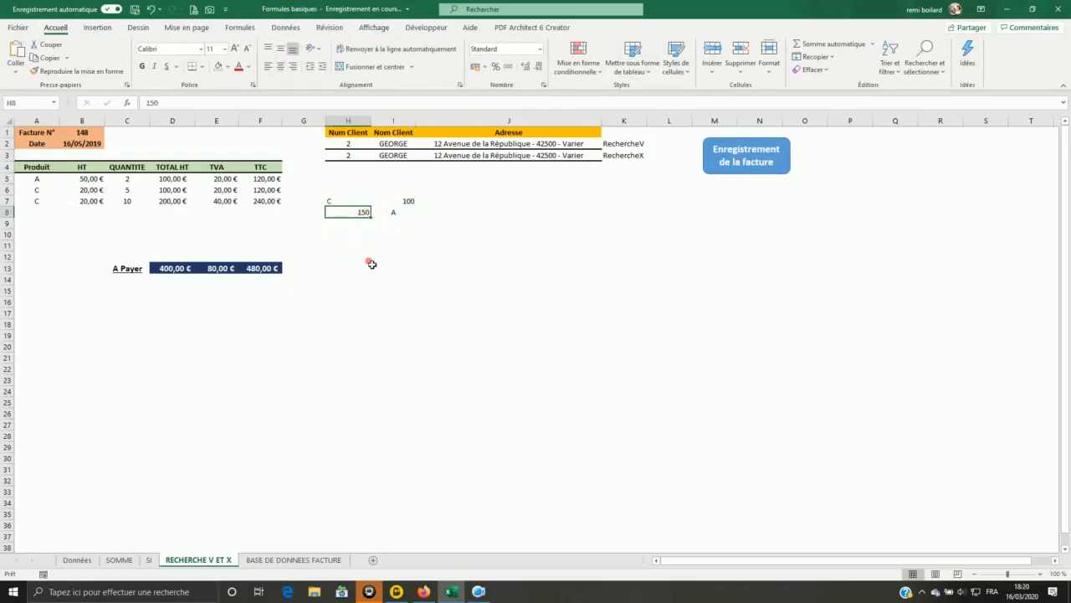
pyautogui.click(180, 182)
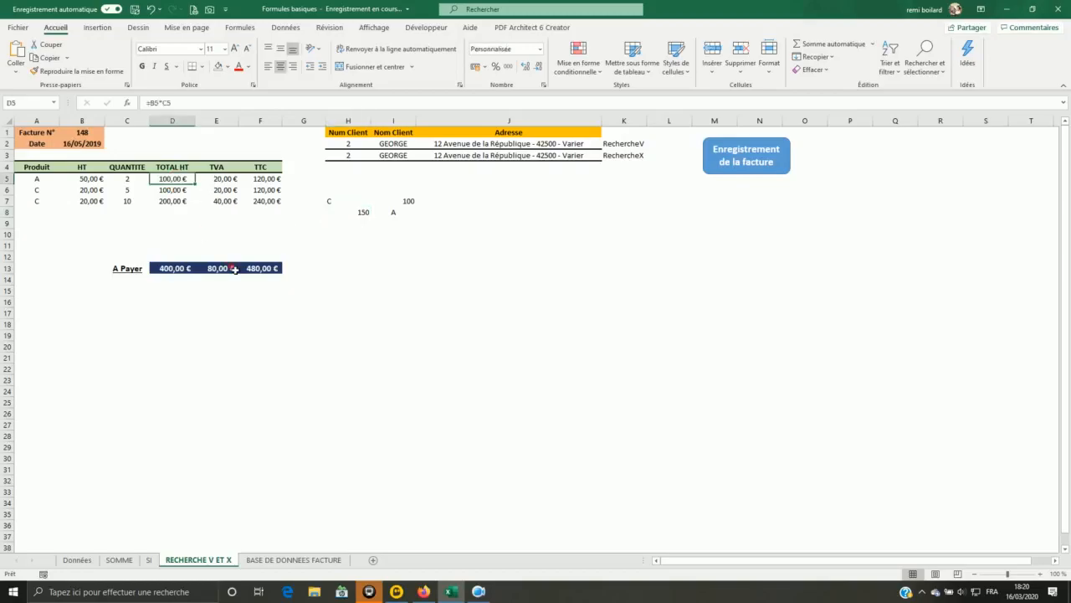
pyautogui.click(409, 215)
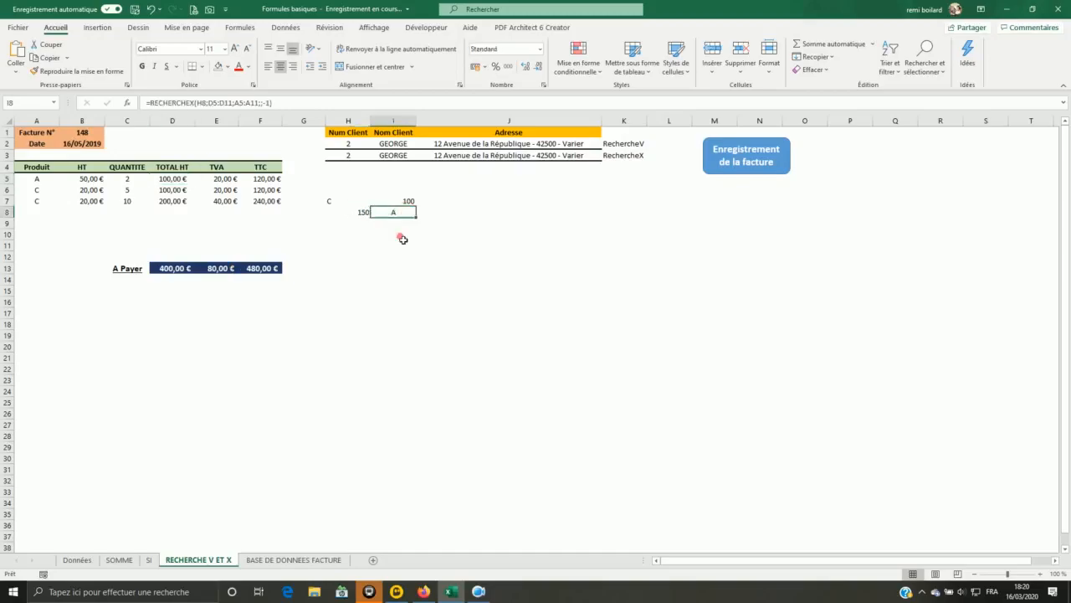
pyautogui.click(278, 104)
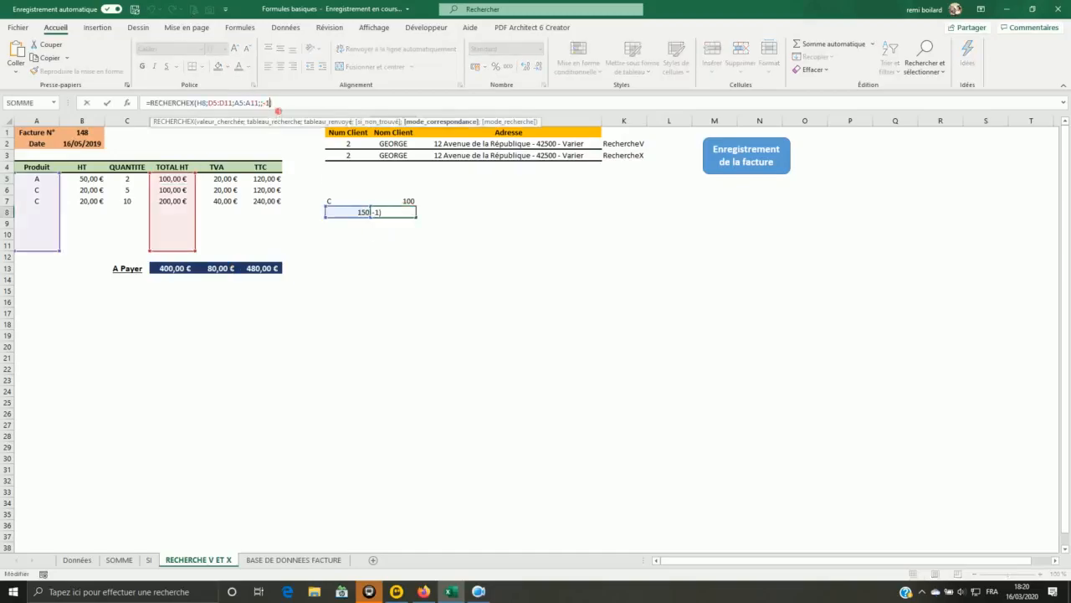
pyautogui.press('BackSpace')
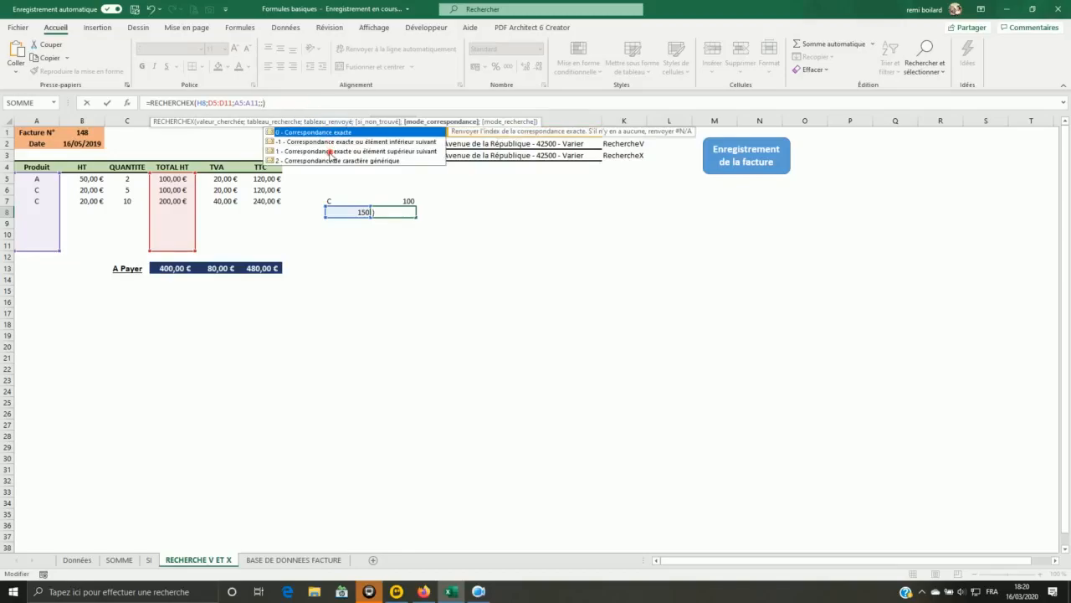
pyautogui.press('Escape')
pyautogui.press('Return')
pyautogui.click(400, 214)
pyautogui.click(395, 194)
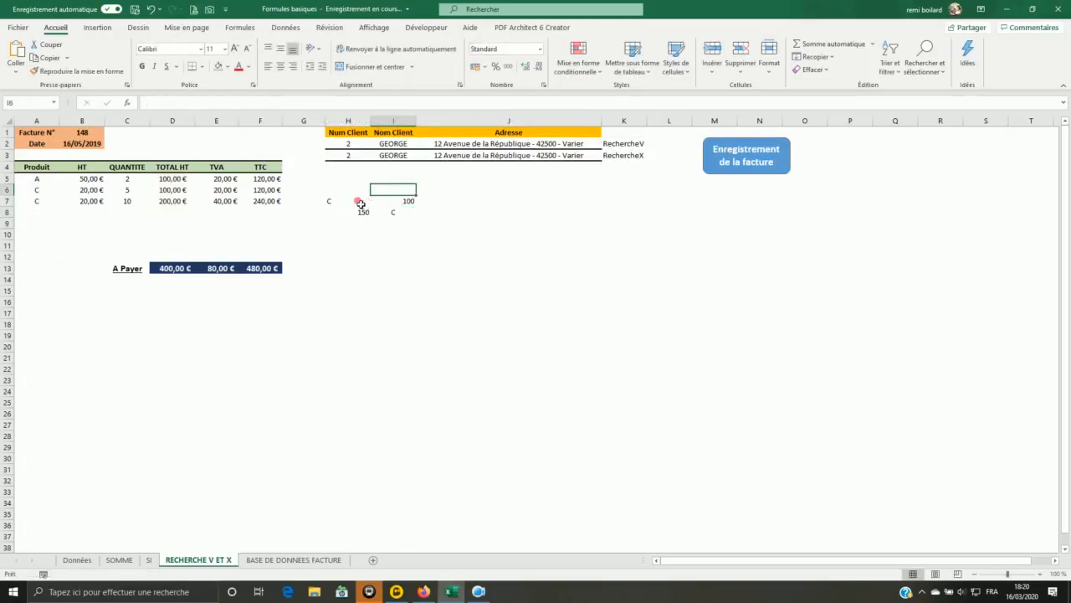
# Step: Centre the contents of cells H7:I7 and H8 horizontally
pyautogui.moveTo(358, 204); pyautogui.dragTo(394, 201)
pyautogui.click(280, 66)
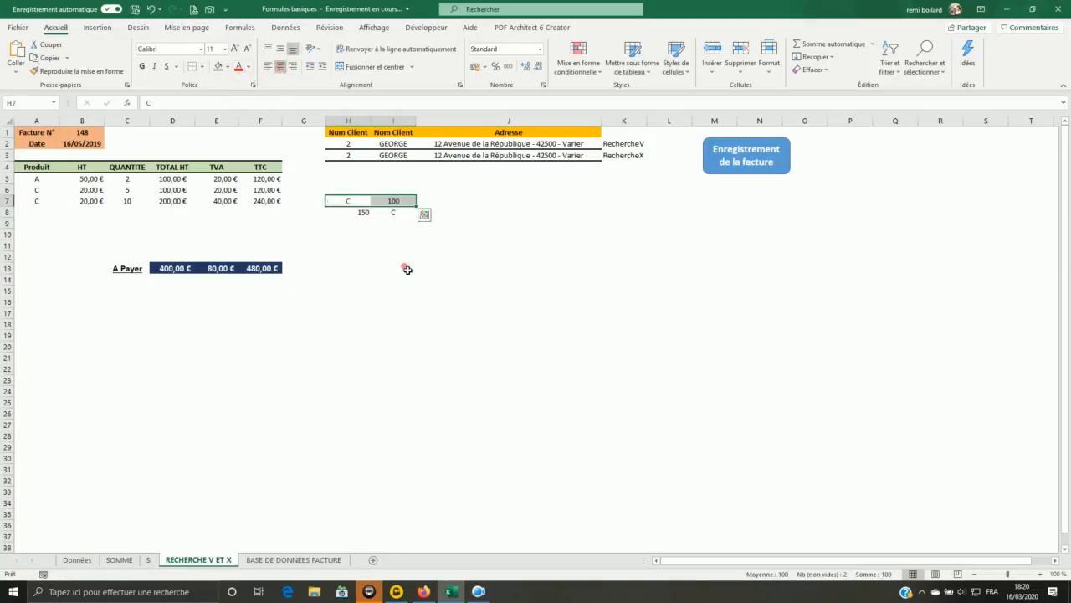
pyautogui.click(393, 268)
pyautogui.click(382, 216)
pyautogui.click(358, 212)
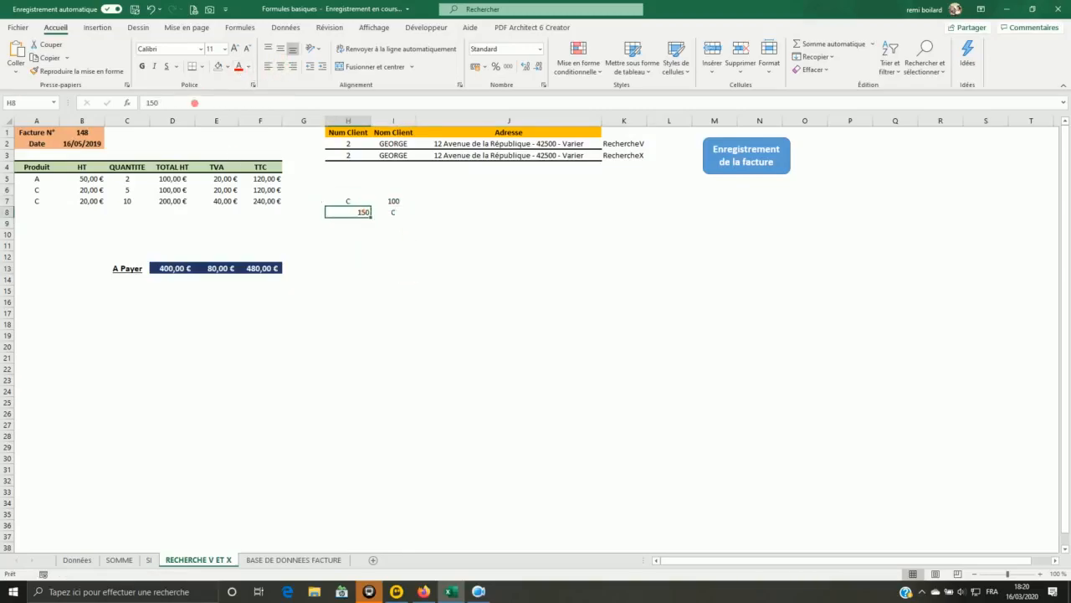
pyautogui.click(281, 67)
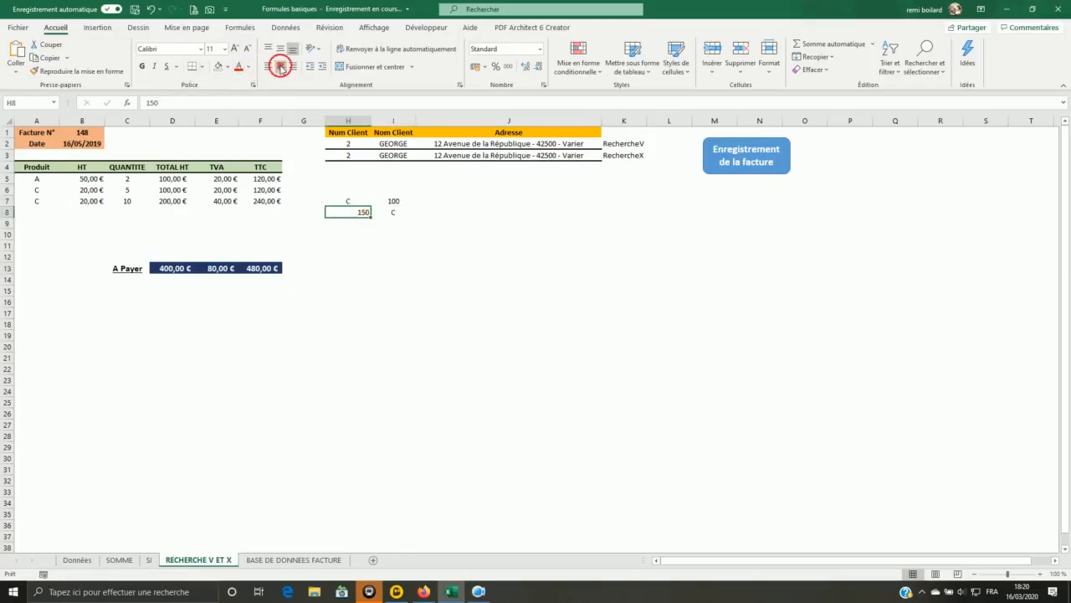
# Step: Examine the RECHERCHEX formulas in I8 and I7 against the invoice's Produit and TOTAL HT columns, leaving both formulas unmodified
pyautogui.click(395, 212)
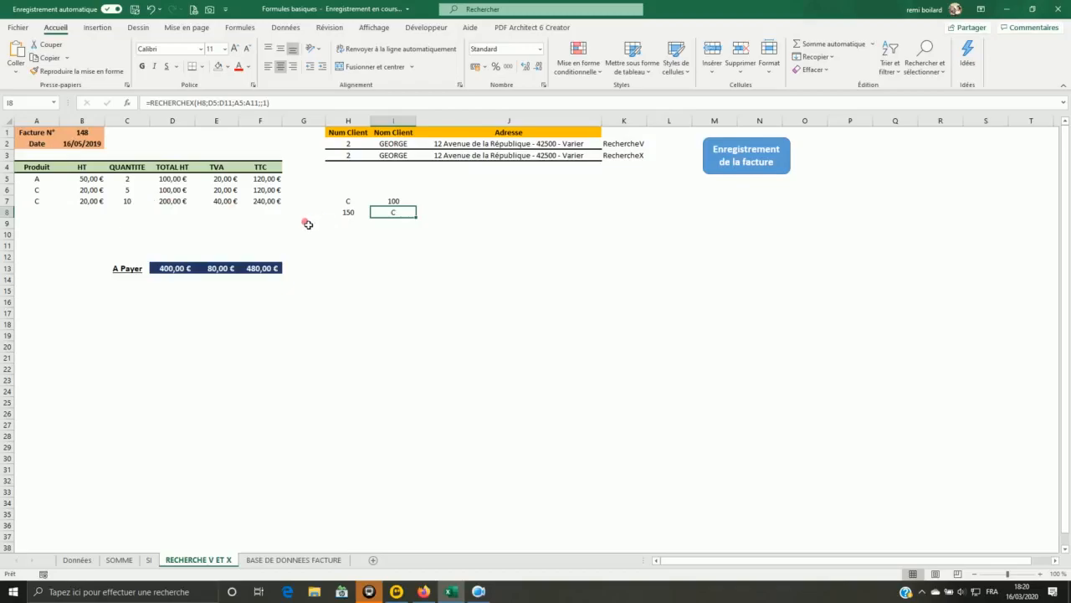
pyautogui.click(168, 204)
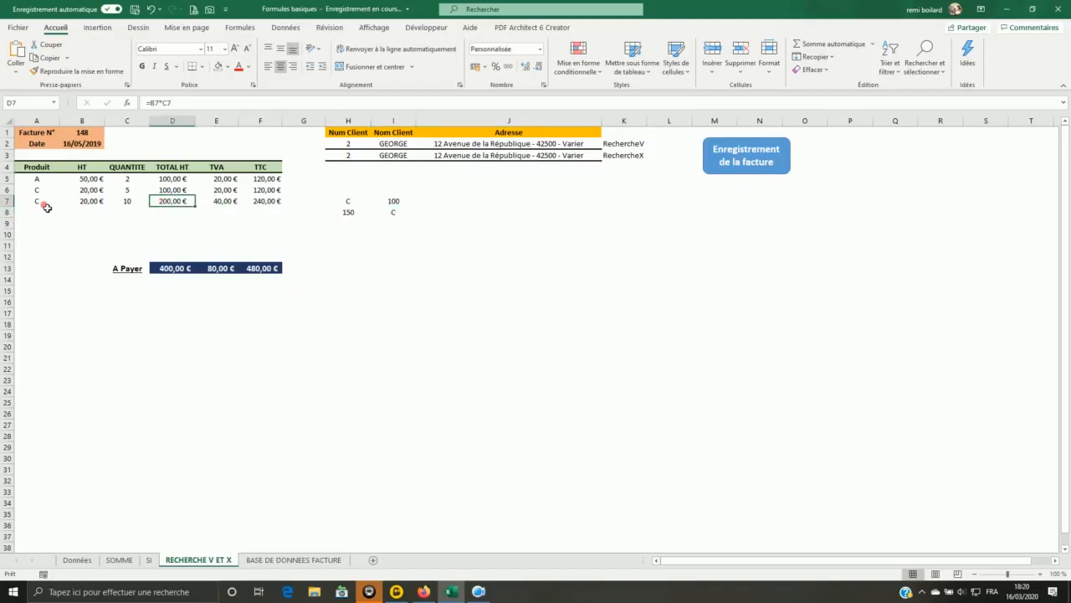
pyautogui.click(431, 255)
pyautogui.click(351, 205)
pyautogui.moveTo(382, 204); pyautogui.dragTo(389, 210)
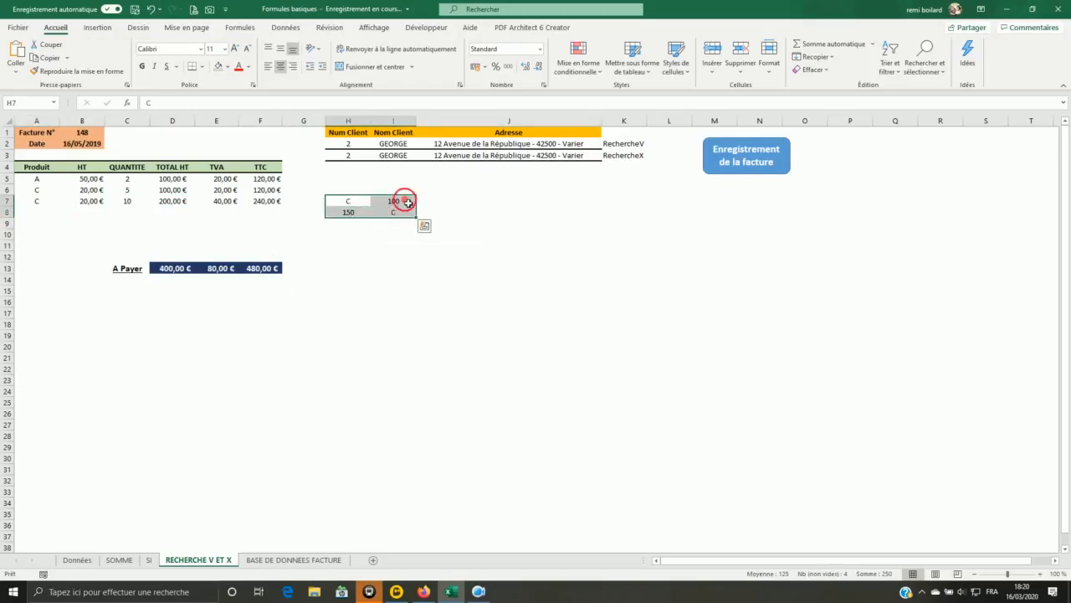
pyautogui.doubleClick(390, 202)
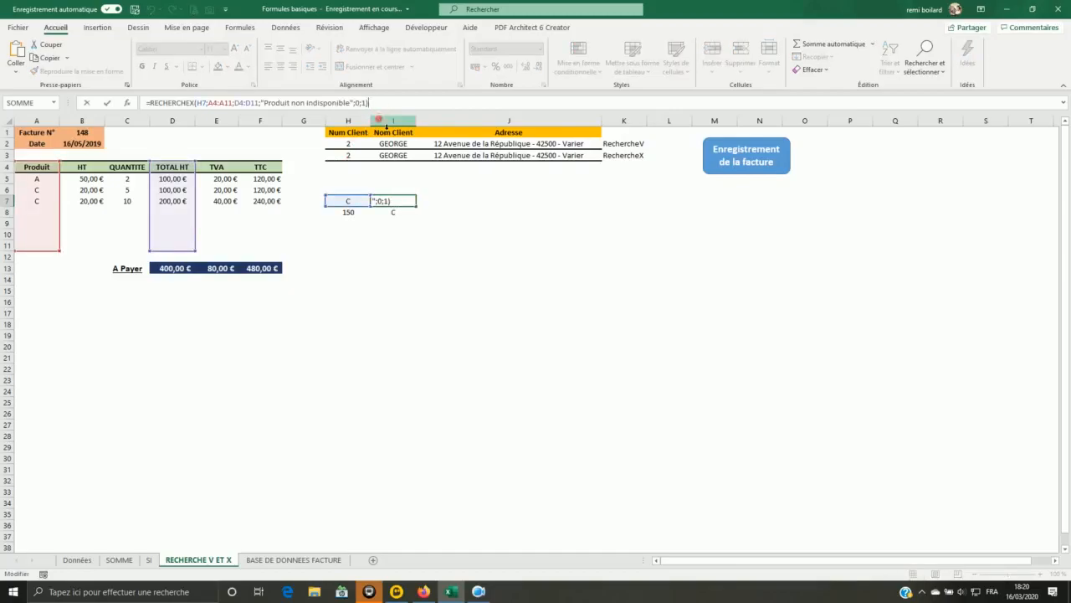
pyautogui.click(481, 223)
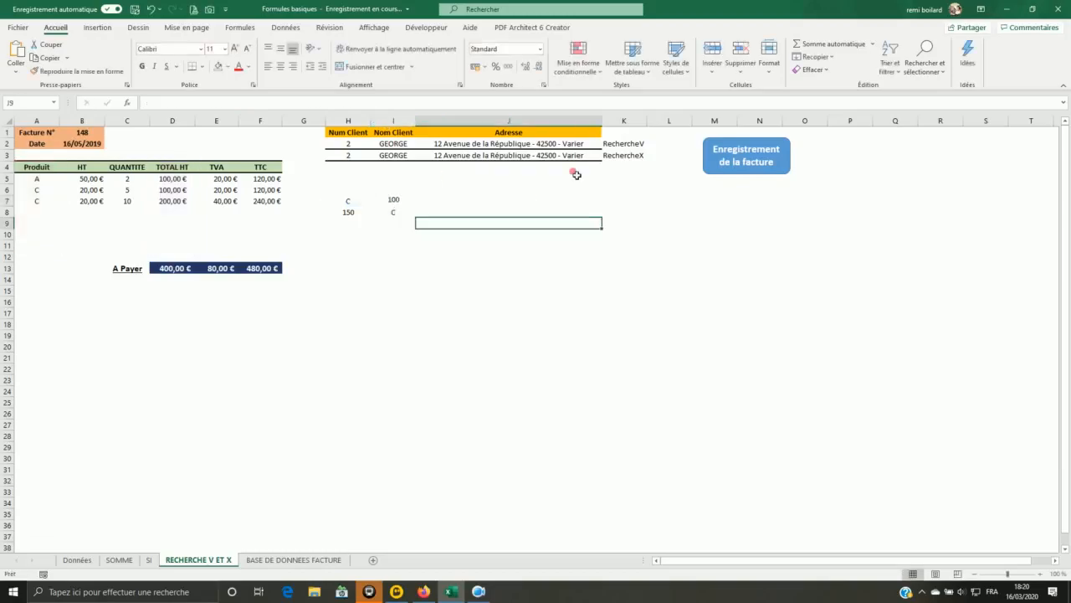
# Step: Examine the RECHERCHEV formula in I2 and its client table on the Données sheet, and return to the RECHERCHE V ET X sheet
pyautogui.click(622, 147)
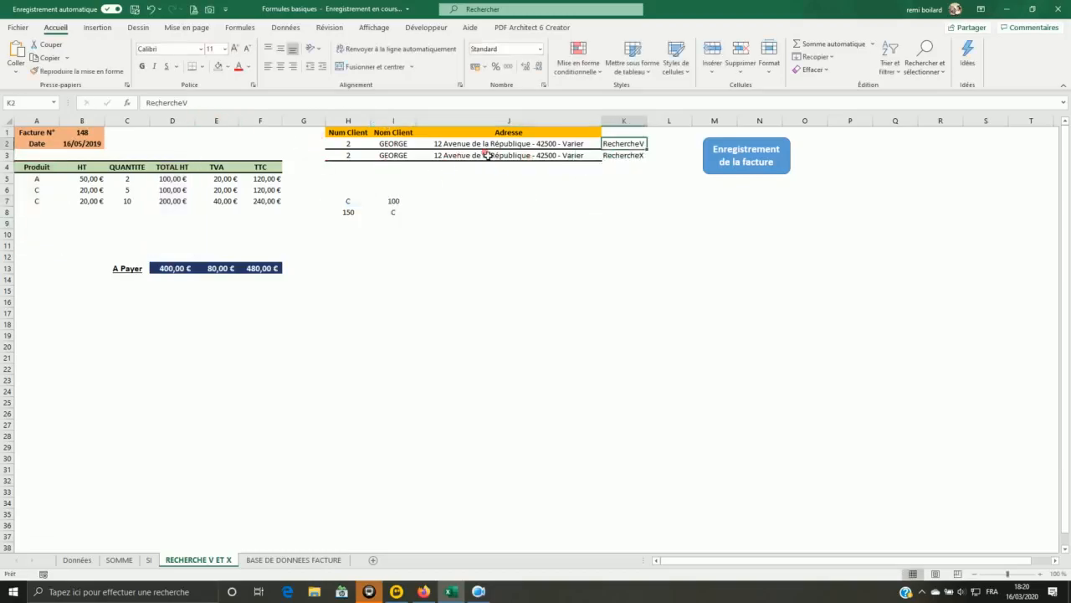
pyautogui.click(415, 144)
pyautogui.click(491, 104)
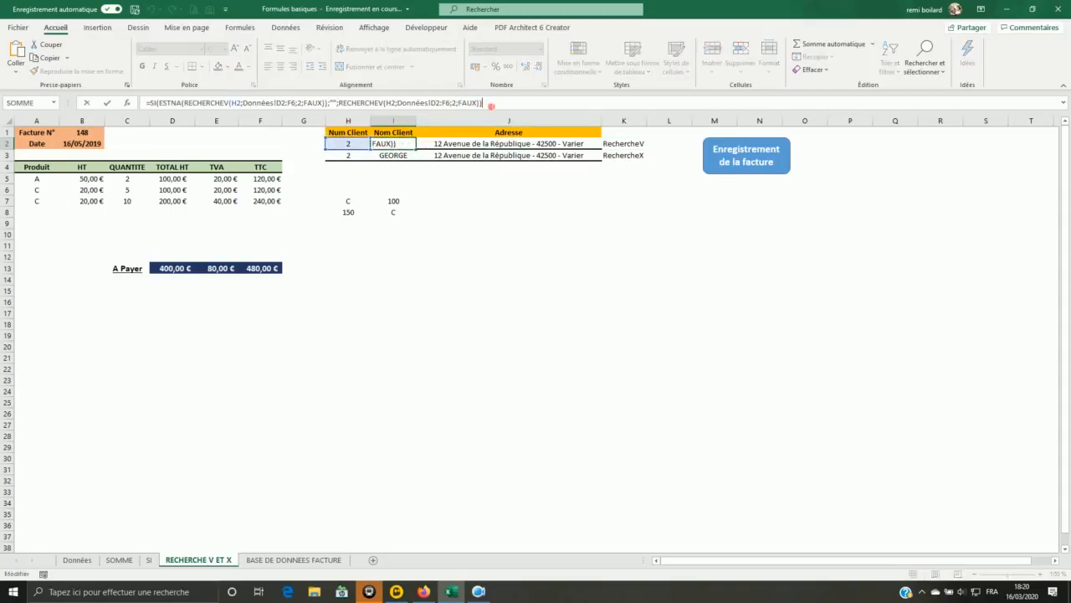
pyautogui.click(216, 370)
pyautogui.click(77, 559)
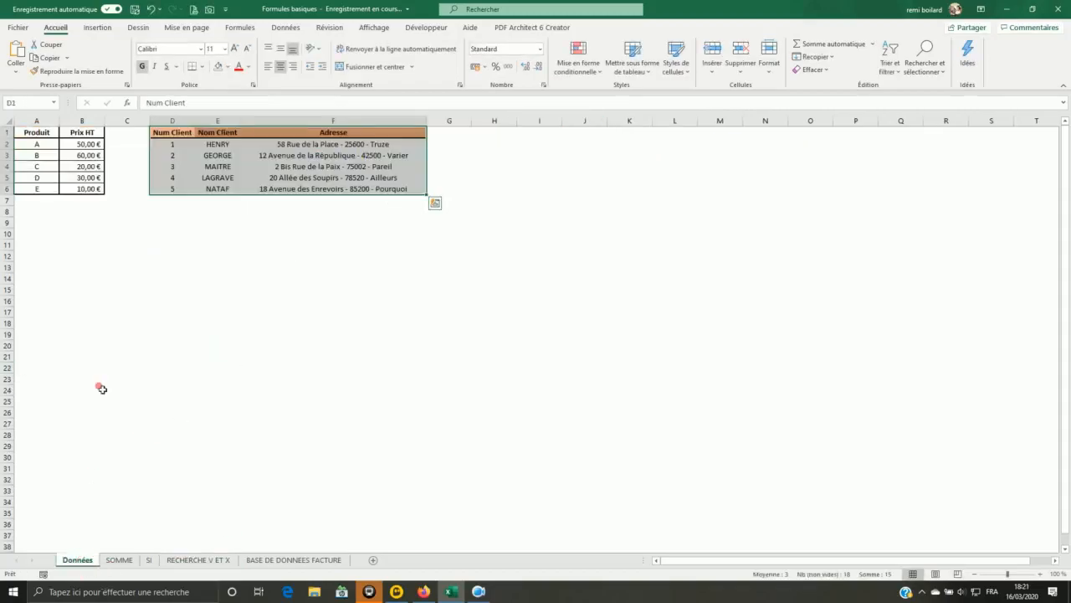
pyautogui.click(177, 560)
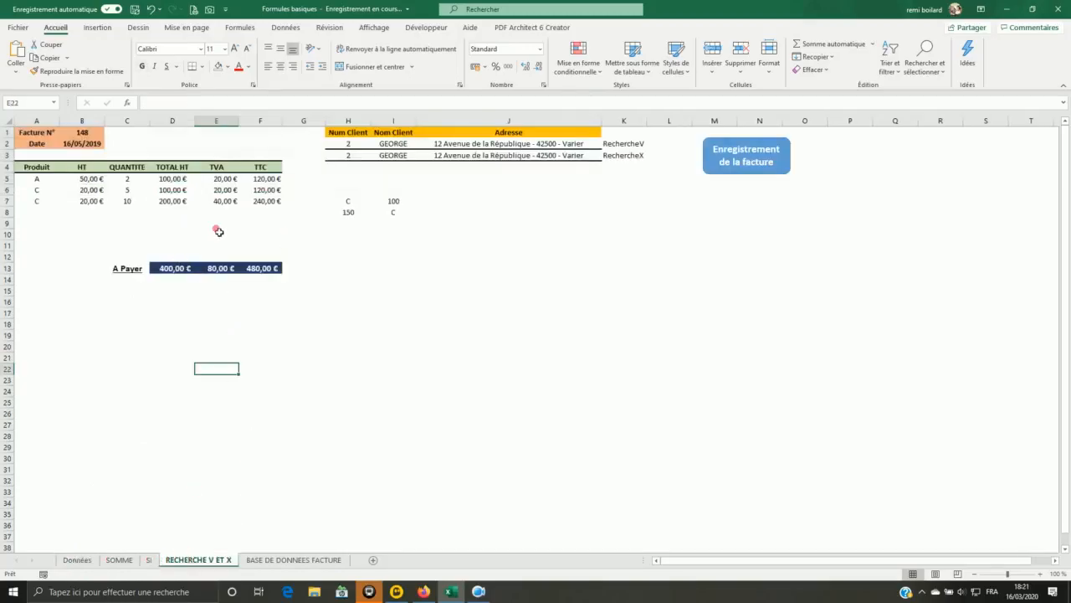
pyautogui.click(355, 206)
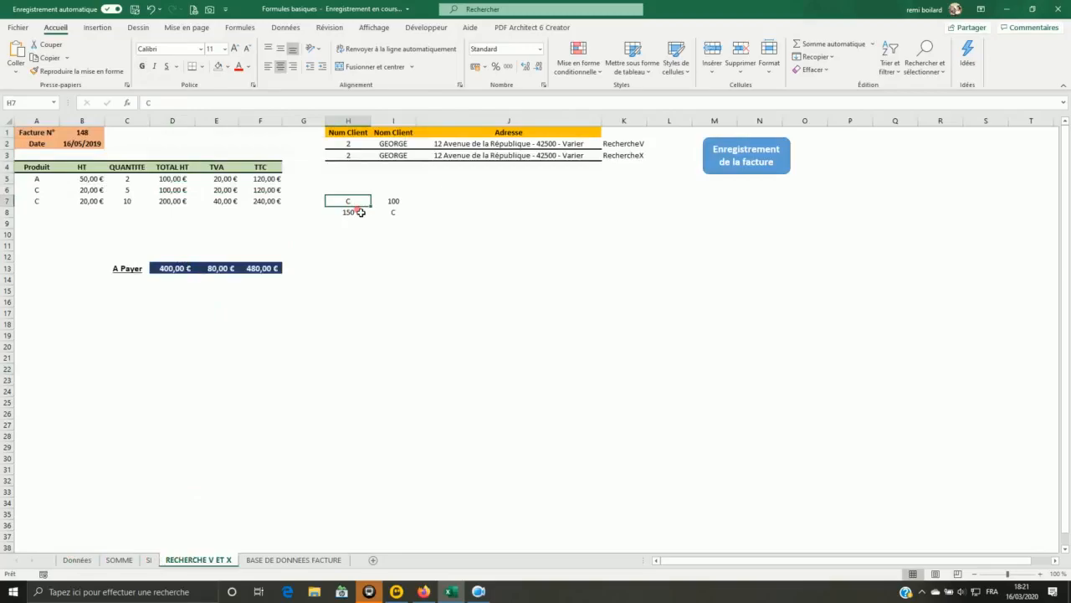